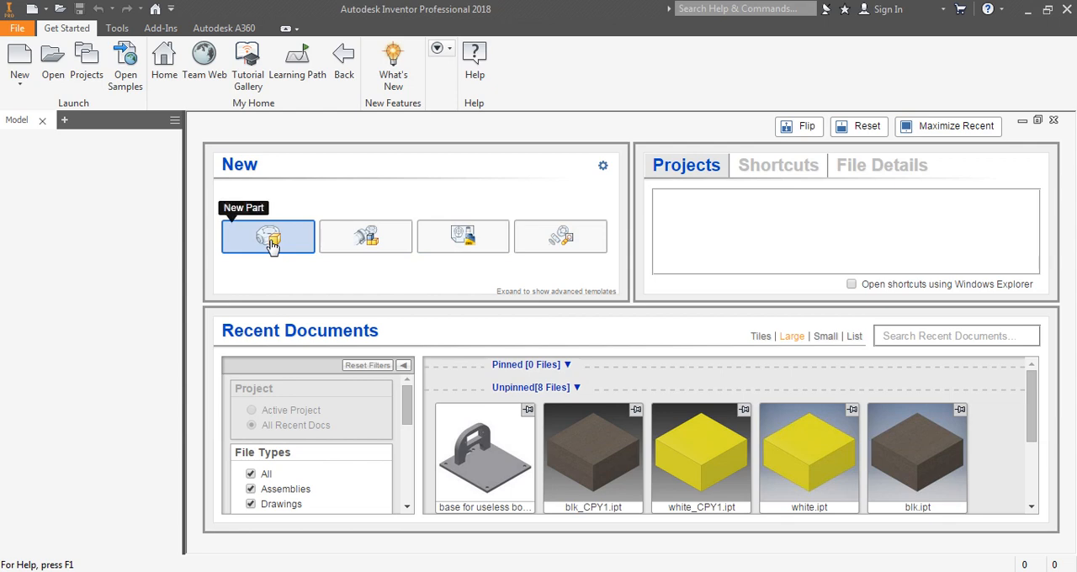
- Create a new part and start a 2D sketch on the XZ plane
left_click(15, 28)
mouse_move(47, 85)
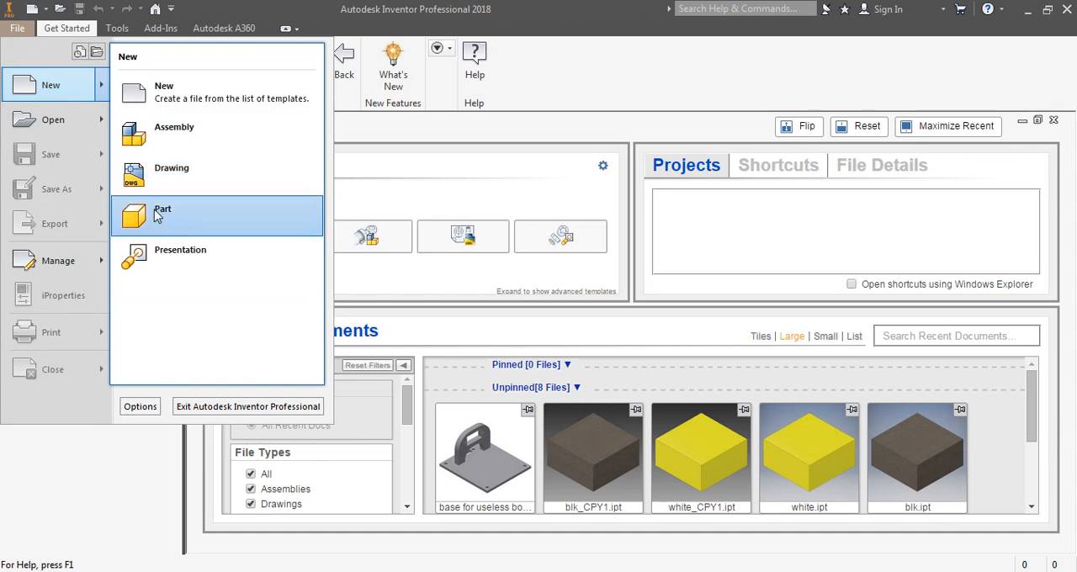
left_click(579, 60)
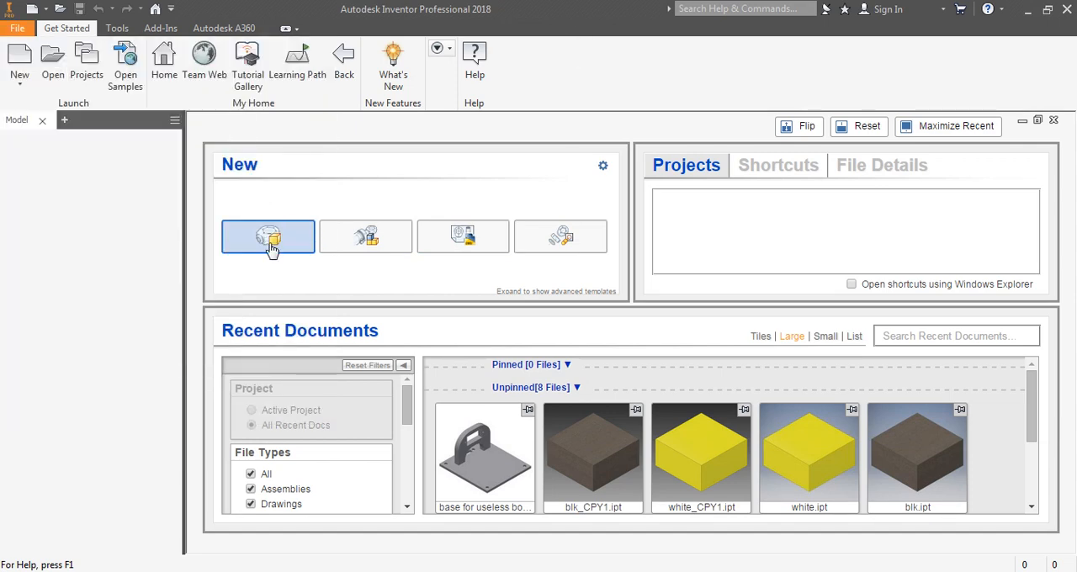
left_click(266, 243)
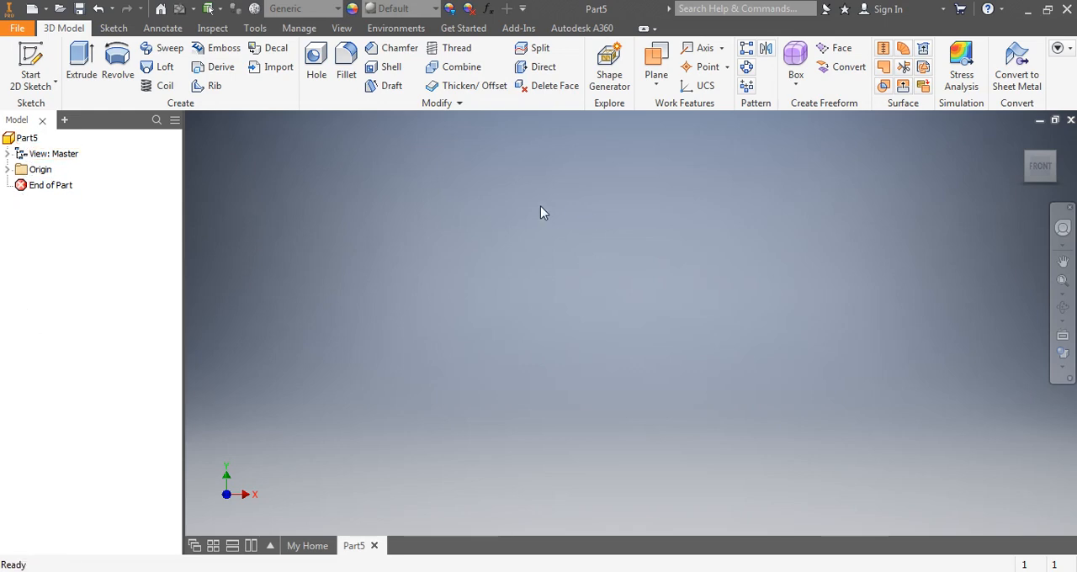
left_click(33, 62)
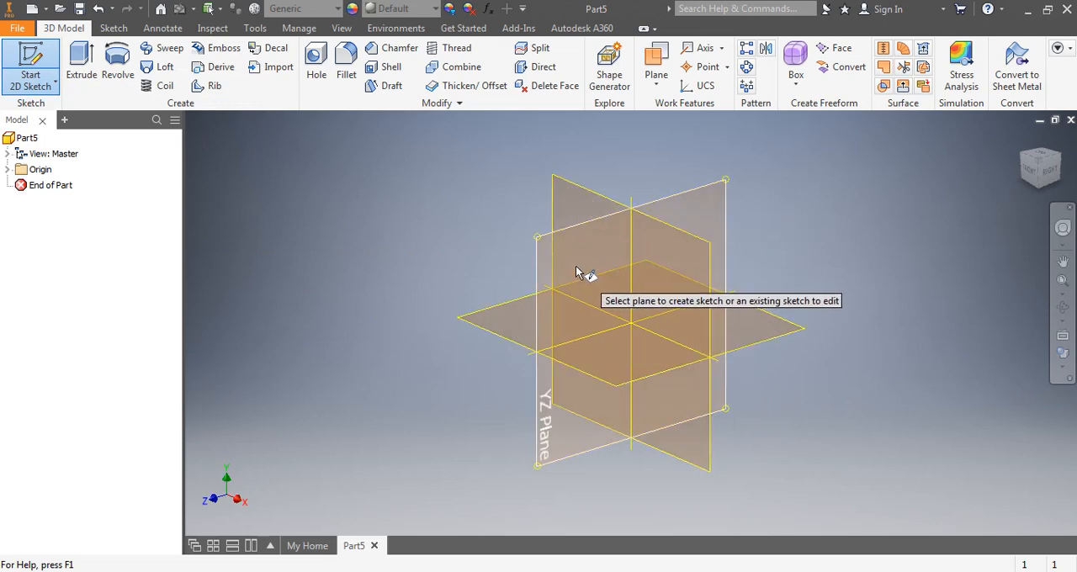
left_click(510, 327)
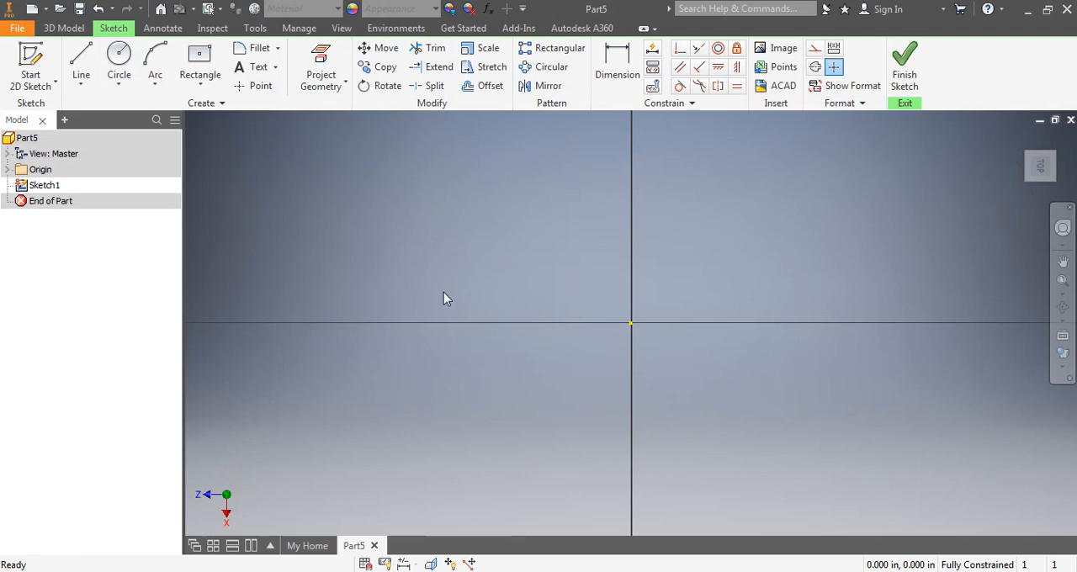
- Sketch a two-point center rectangle about 0.82 in by 0.83 in, centered on the origin
left_click(208, 89)
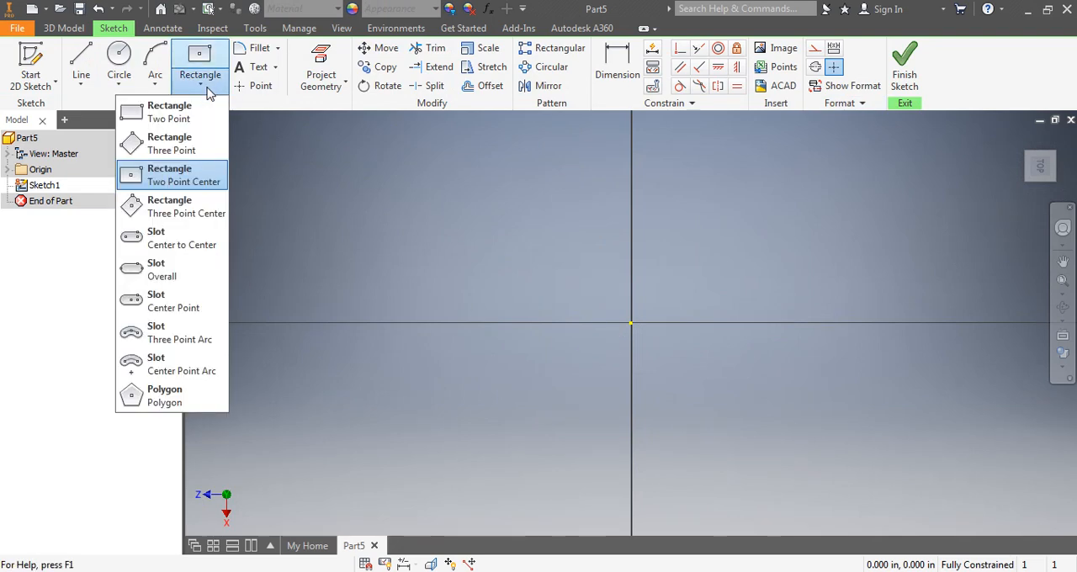
left_click(171, 184)
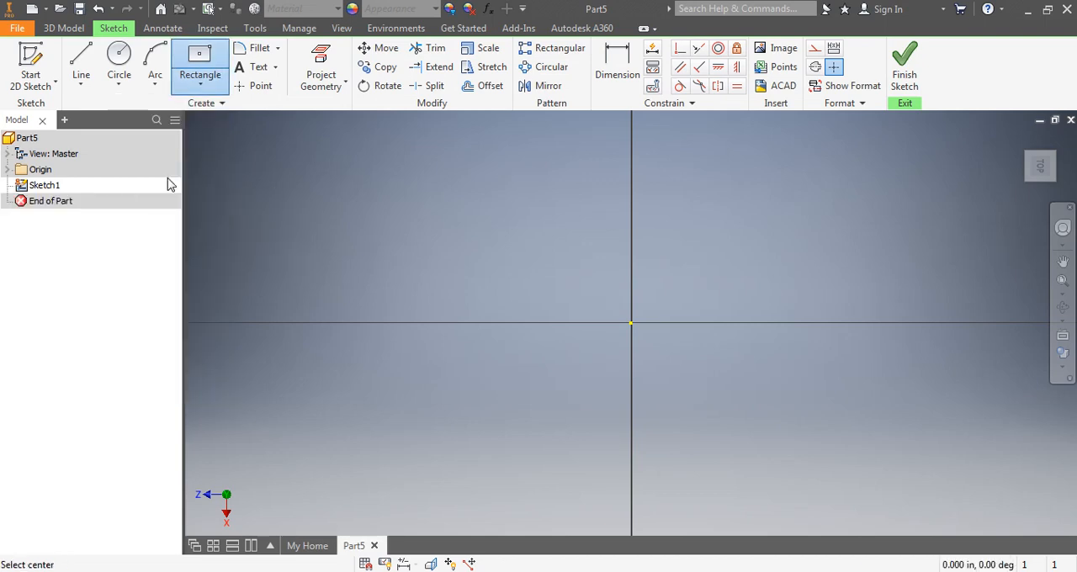
left_click(631, 323)
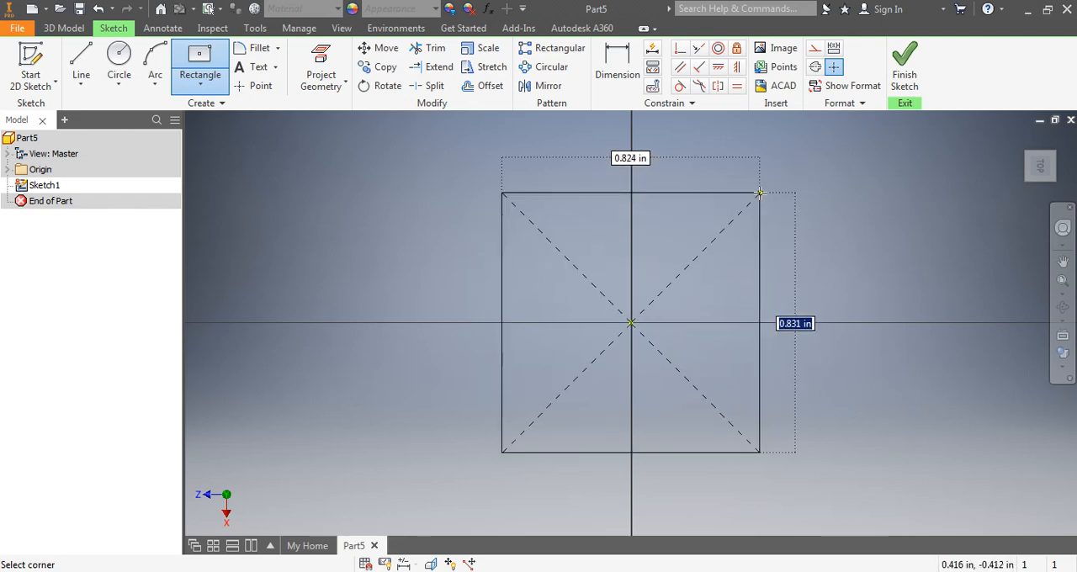
left_click(760, 192)
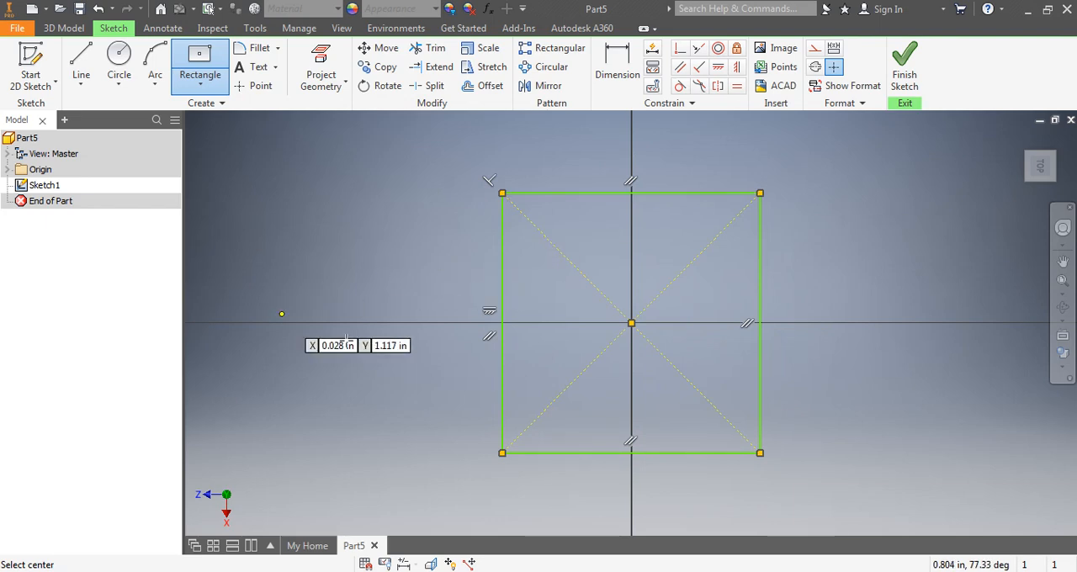
- Dimension the rectangle's left vertical side at 1.5 in
left_click(627, 72)
left_click(504, 280)
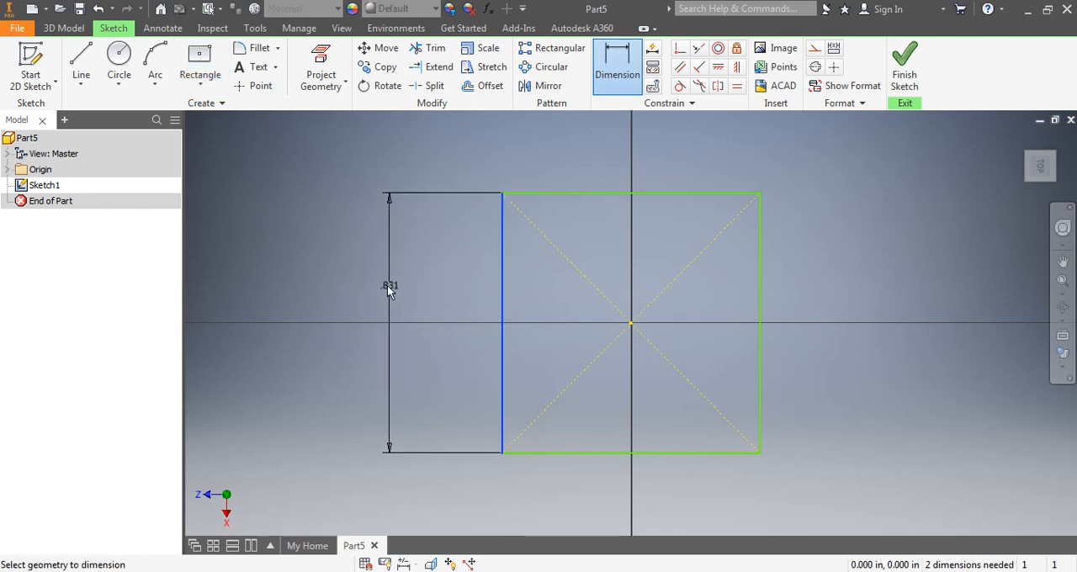
left_click(375, 286)
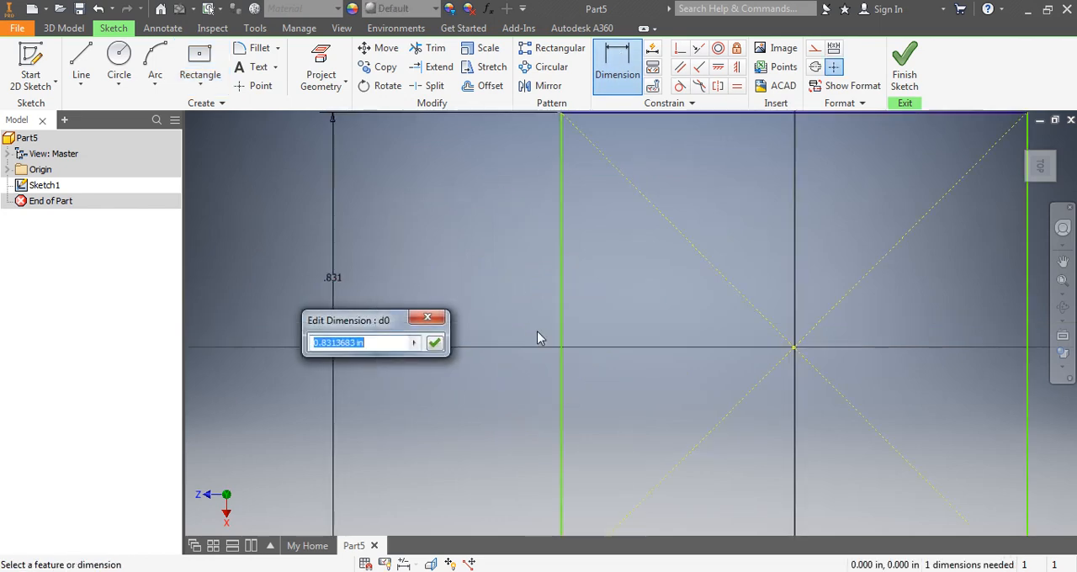
scroll(537, 330, "down", 5)
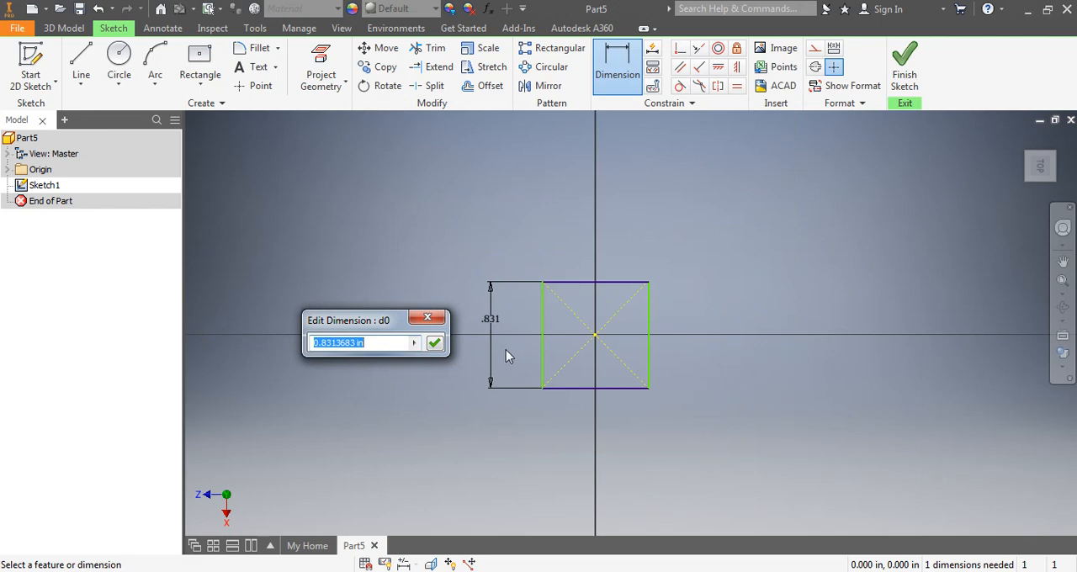
type("1")
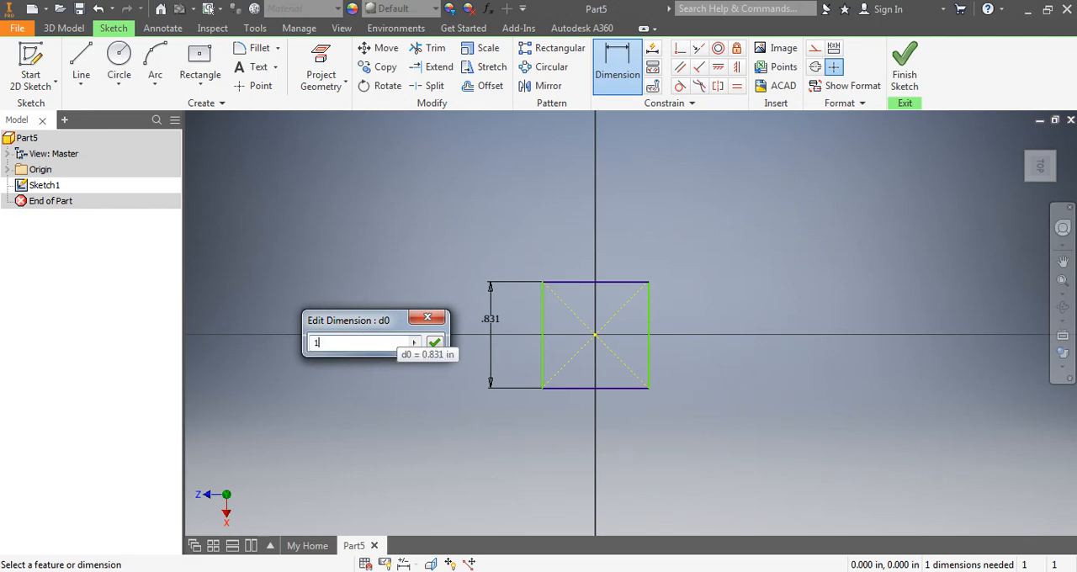
type(".5")
key("Return")
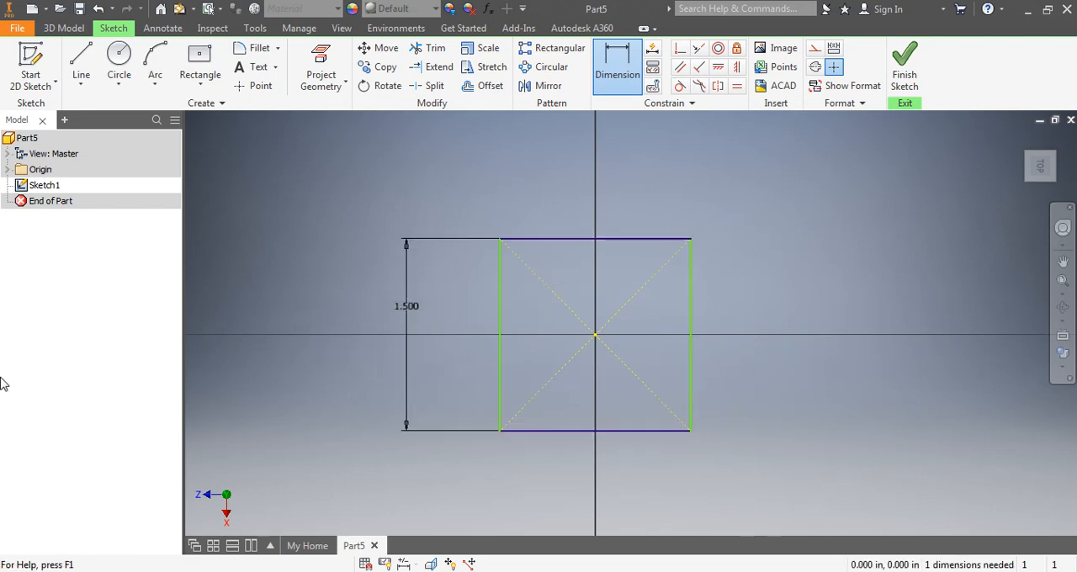
- Dimension the rectangle's upper horizontal side at 1.5 in and finish the sketch
left_click(573, 240)
left_click(570, 205)
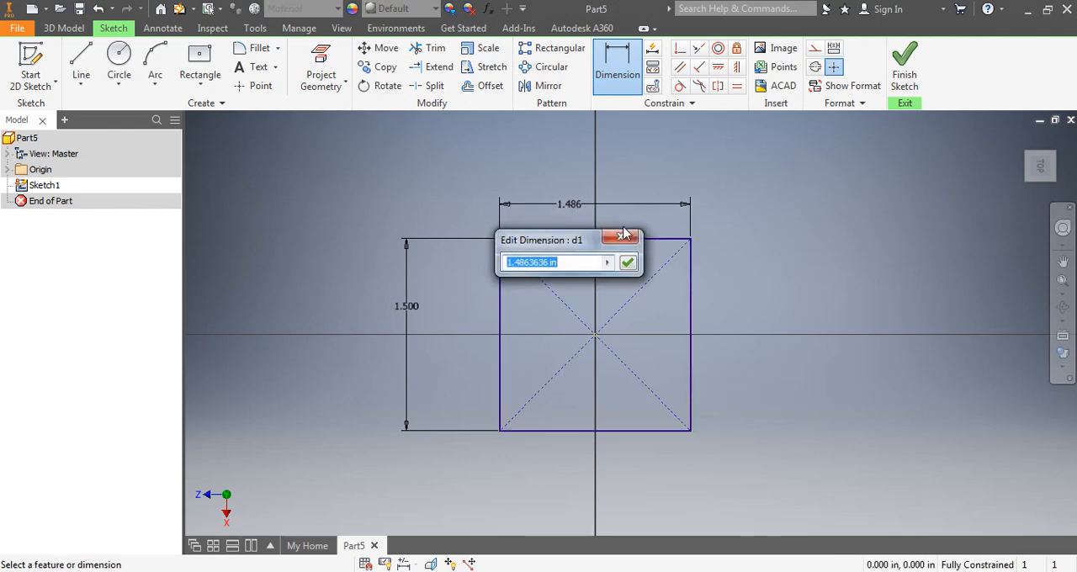
type("1.5")
key("Return")
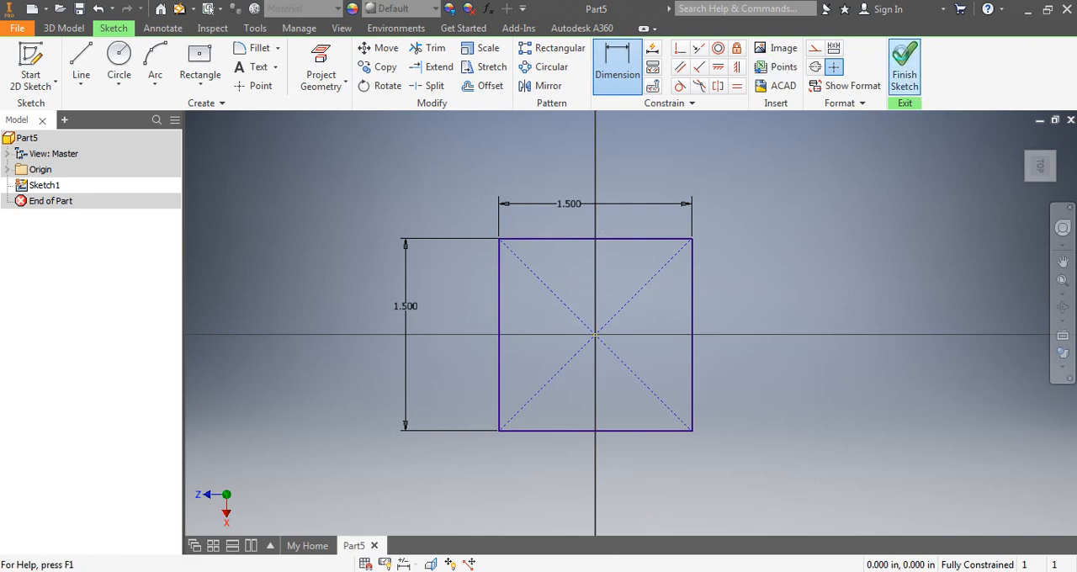
left_click(904, 67)
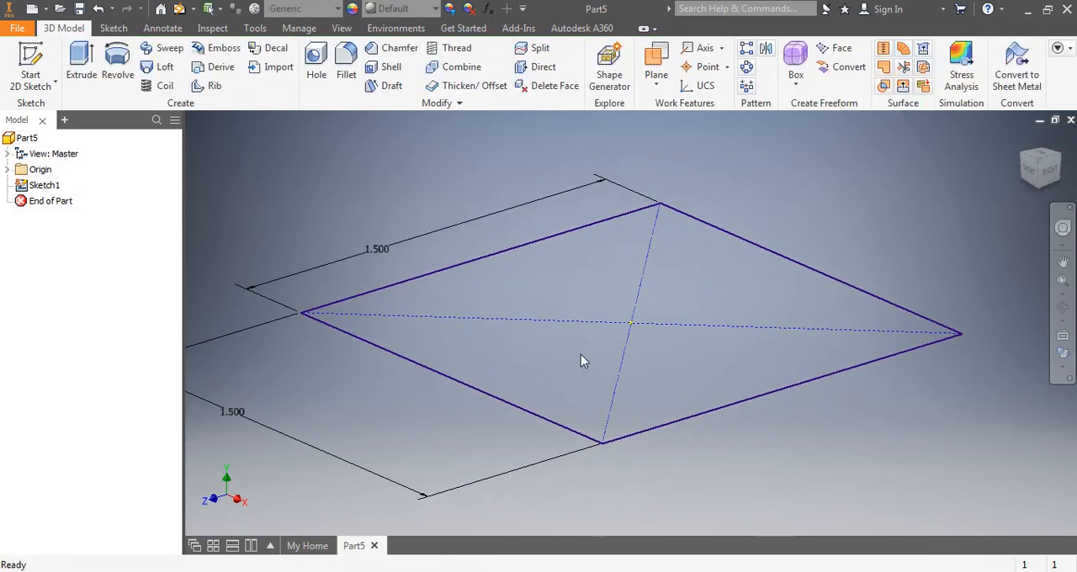
- Examine the square sketch up close and from the top view, returning to the home view
scroll(581, 361, "up", 5)
scroll(583, 349, "down", 7)
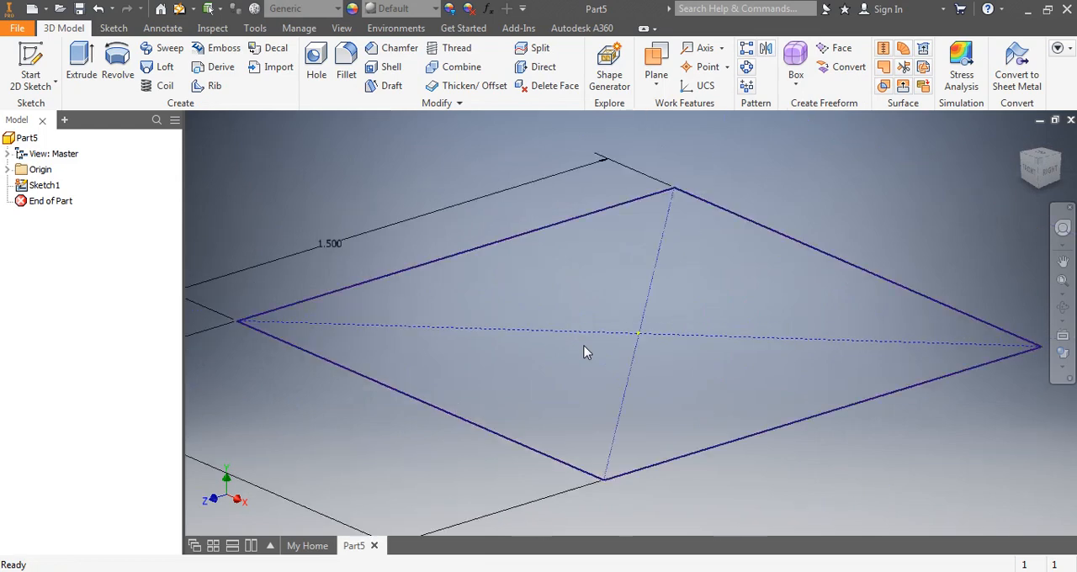
scroll(586, 352, "up", 5)
scroll(586, 351, "down", 2)
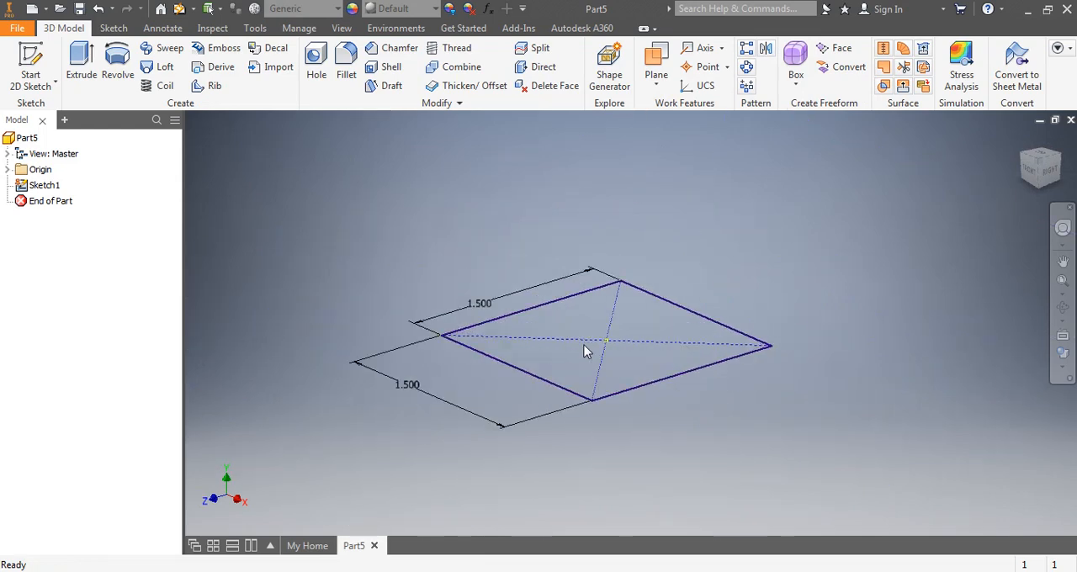
mouse_move(586, 352)
middle_mouse_down()
mouse_move(413, 354)
mouse_move(488, 349)
mouse_move(626, 249)
mouse_move(614, 378)
middle_mouse_up()
scroll(616, 372, "up", 5)
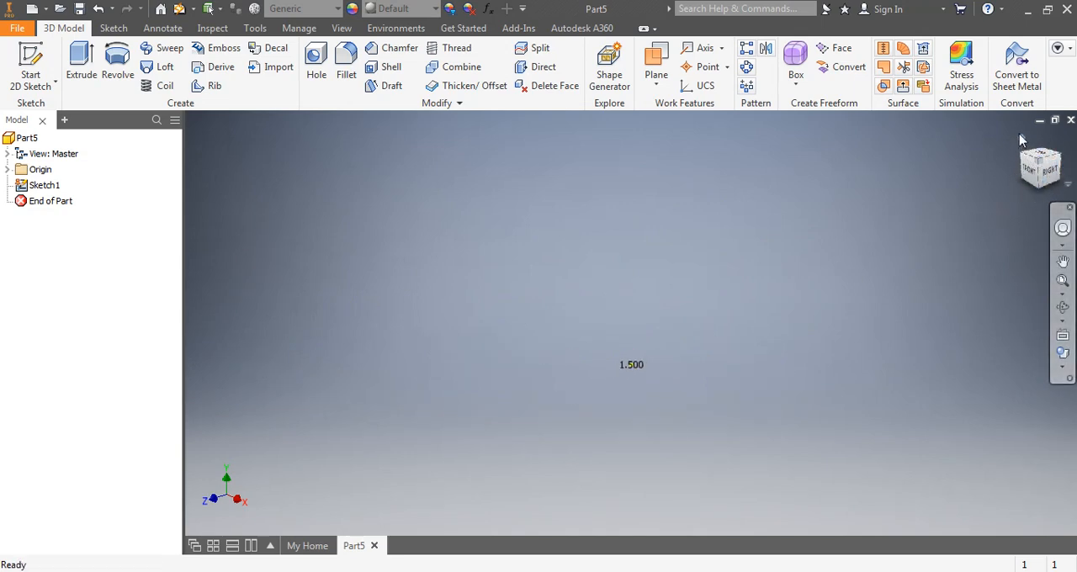
left_click(1022, 141)
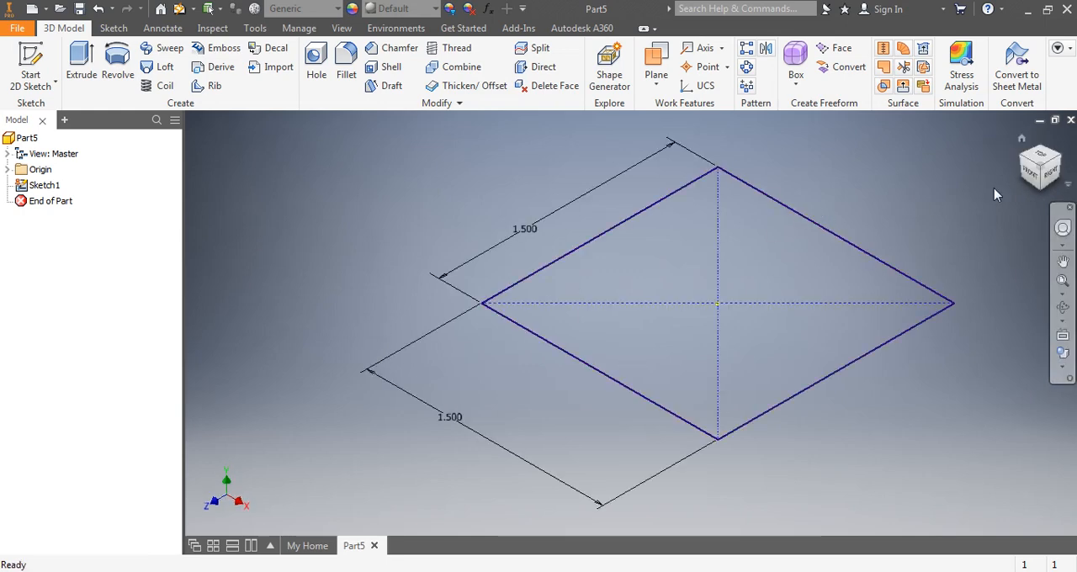
left_click(1039, 156)
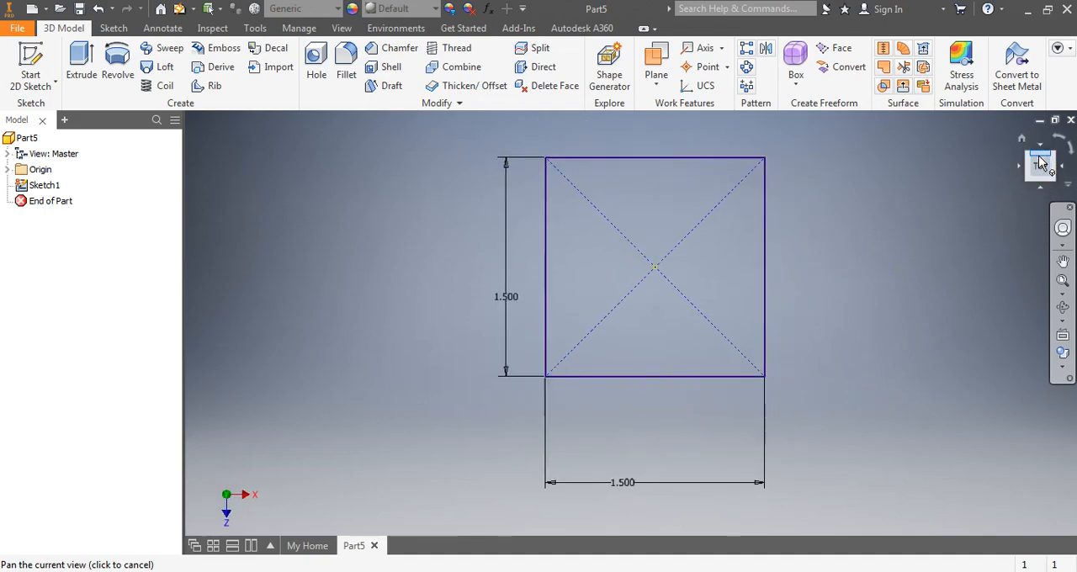
left_click(1022, 140)
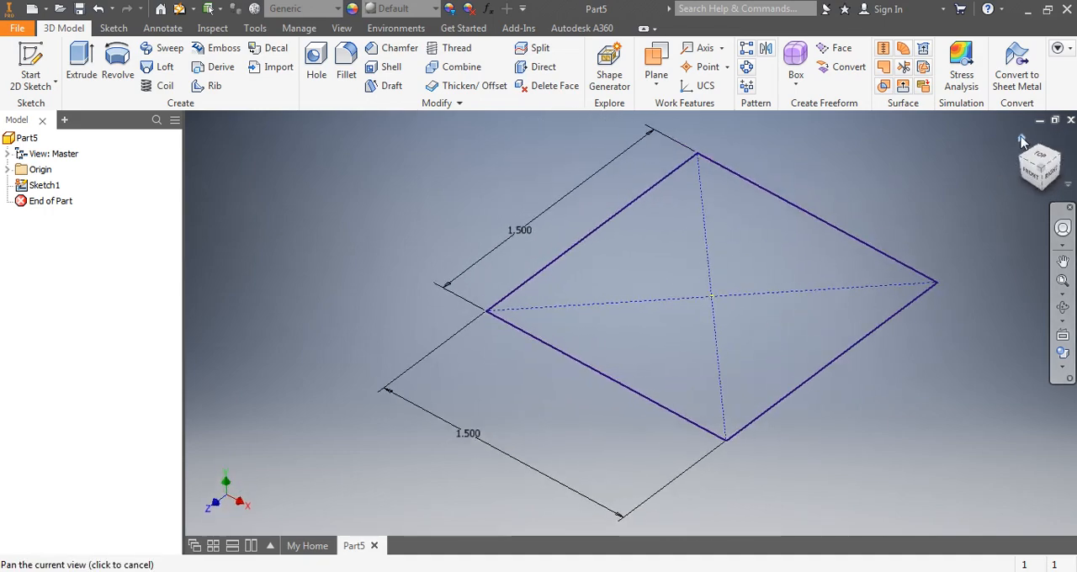
left_click(1059, 370)
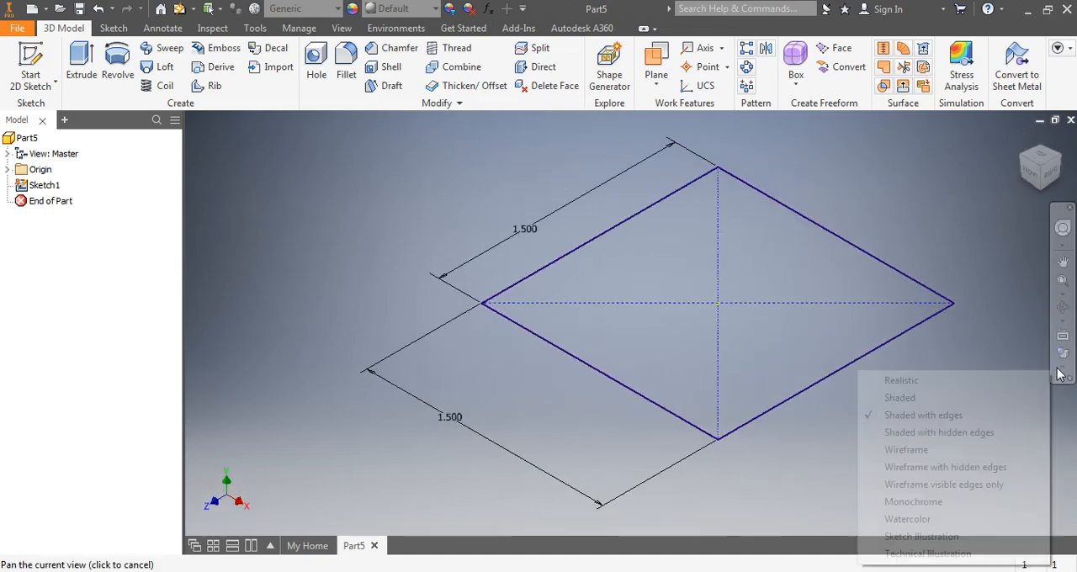
left_click(892, 417)
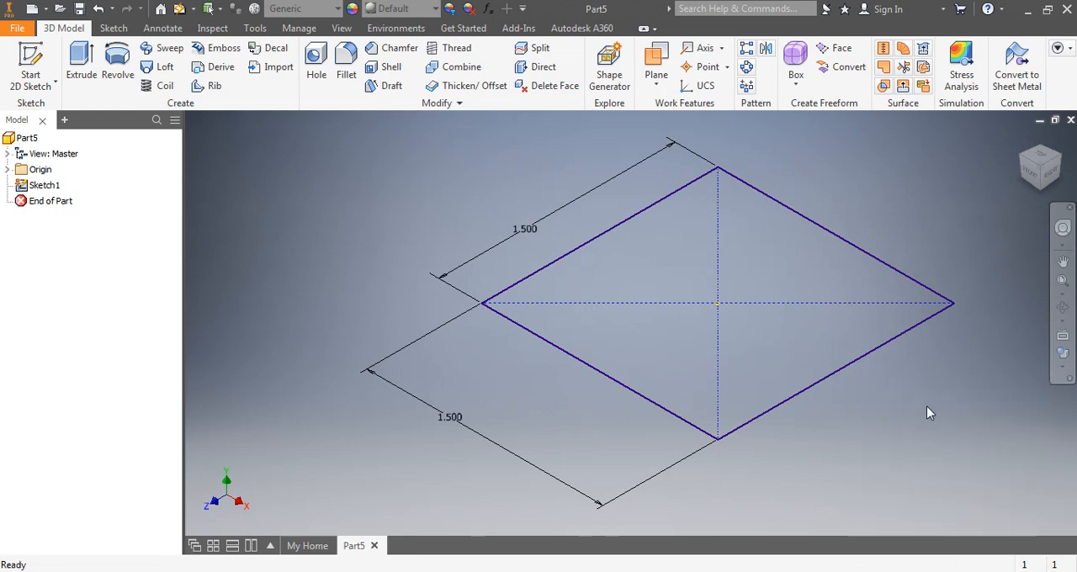
left_click(1062, 368)
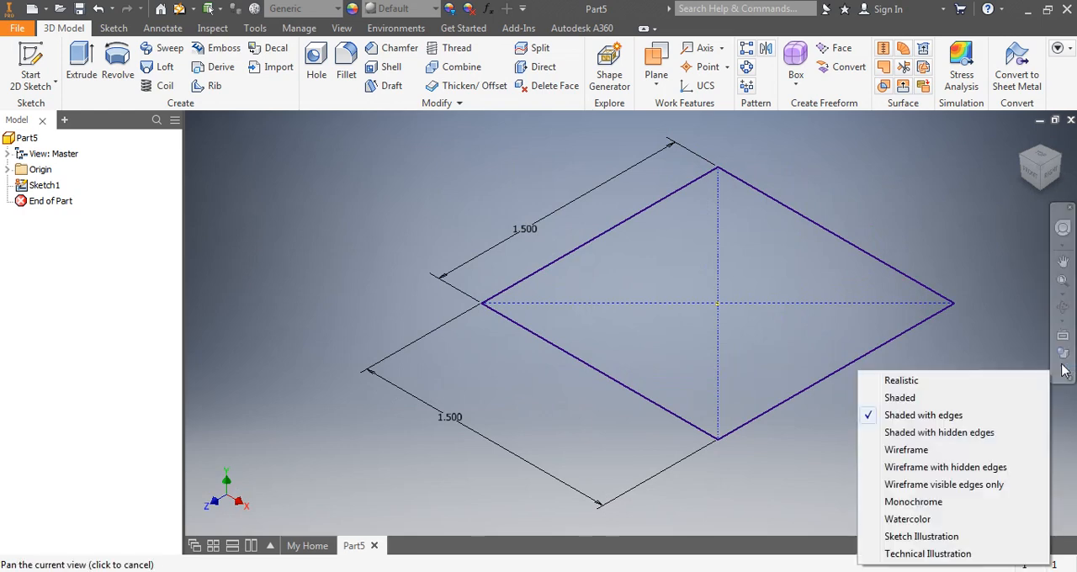
left_click(1015, 323)
left_click(1069, 380)
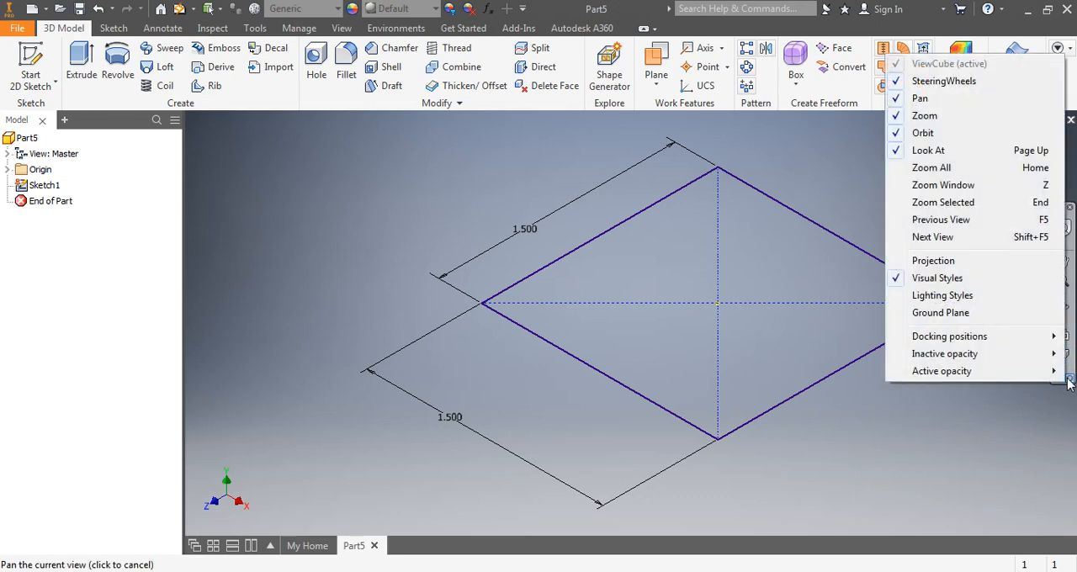
left_click(1069, 380)
left_click(1069, 380)
left_click(899, 282)
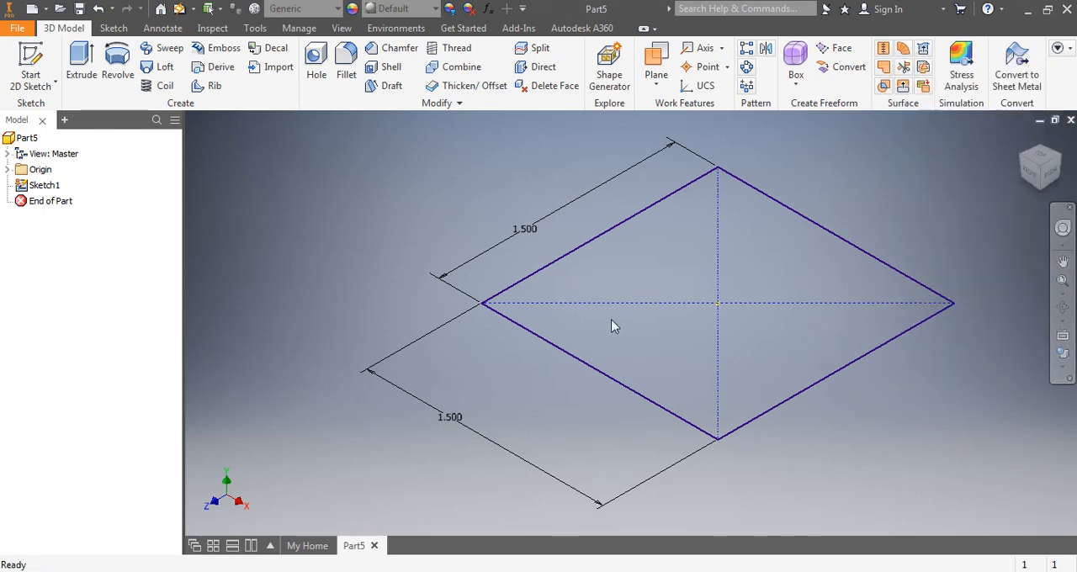
- Extrude the square profile upward by 0.75 in as a new solid
middle_click_drag(730, 269, 674, 308)
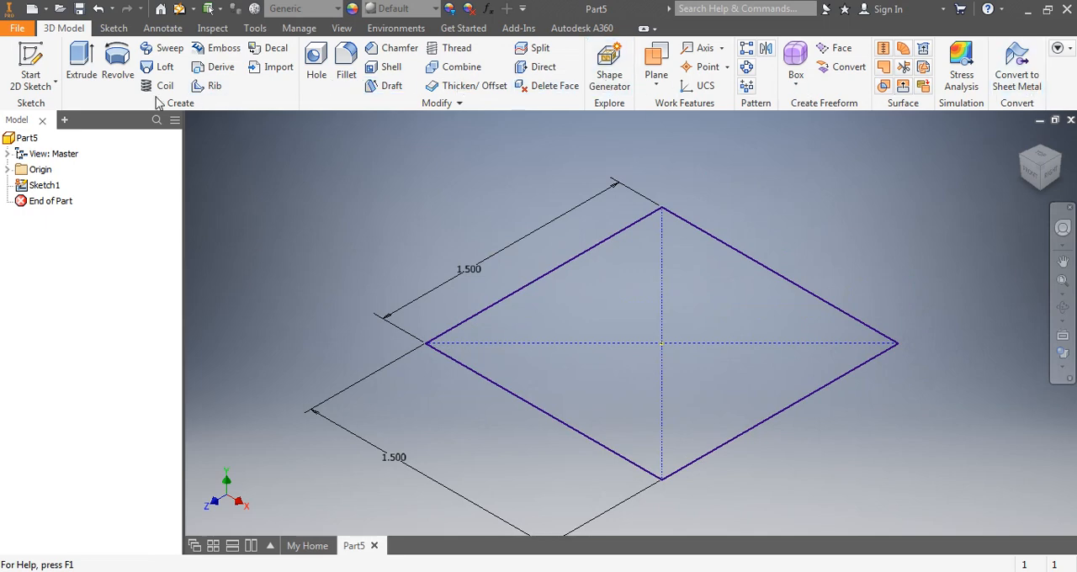
left_click(78, 55)
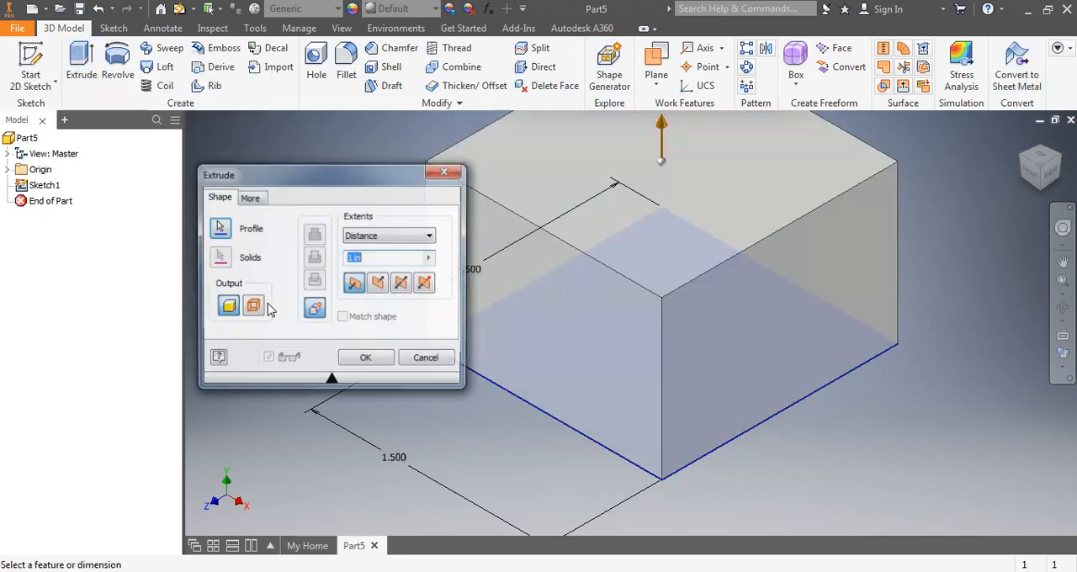
scroll(699, 305, "down", 4)
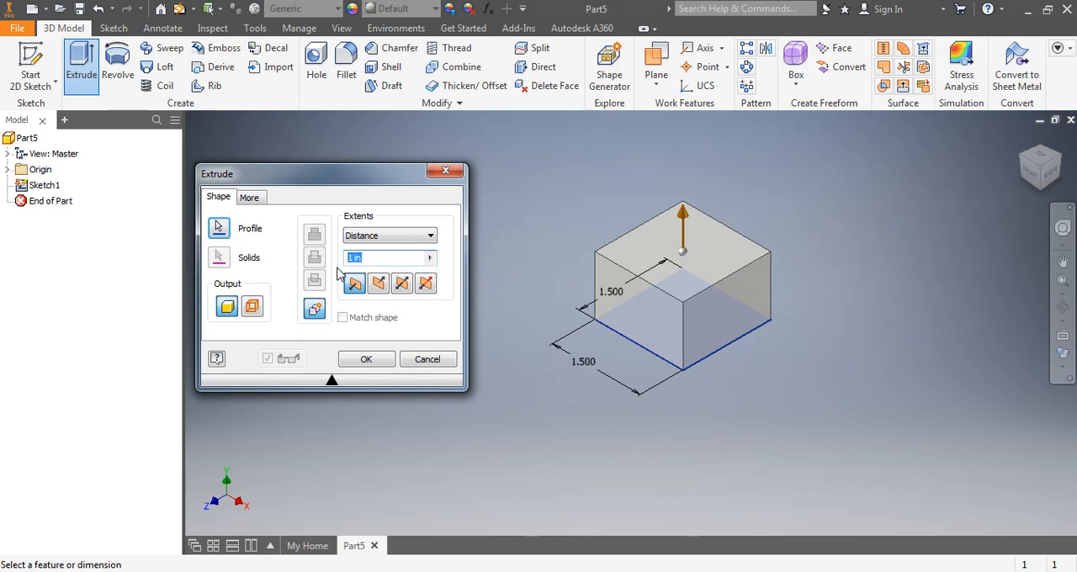
type(".75")
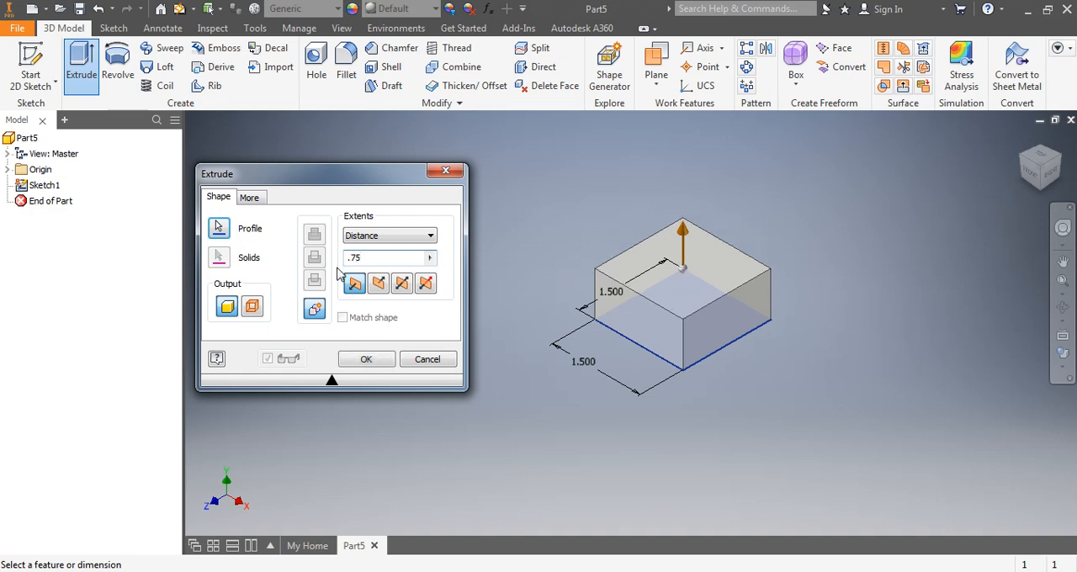
key("Return")
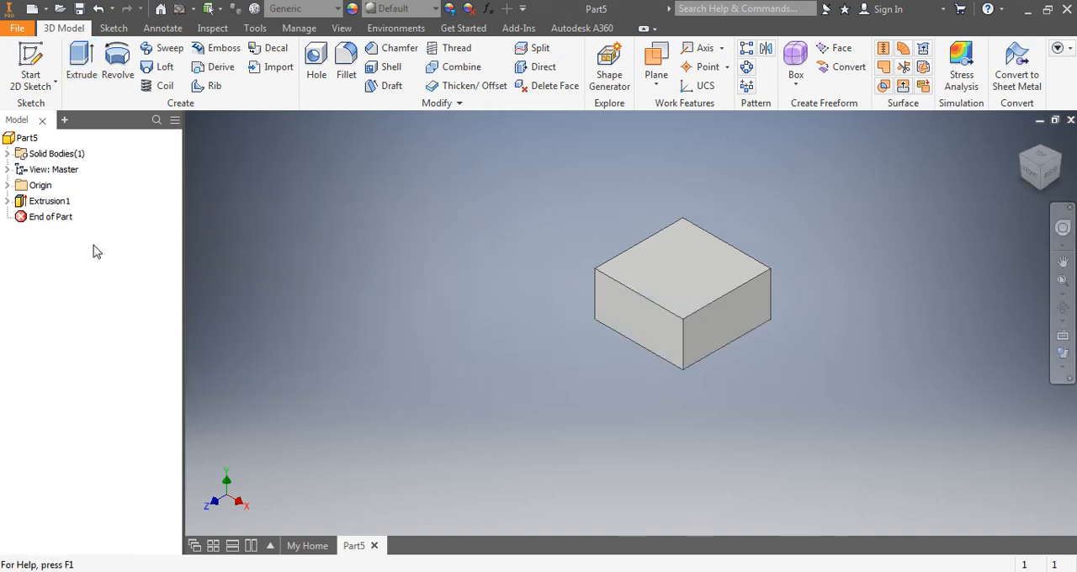
- Rename the extrusion feature in the model browser as block
left_click(49, 204)
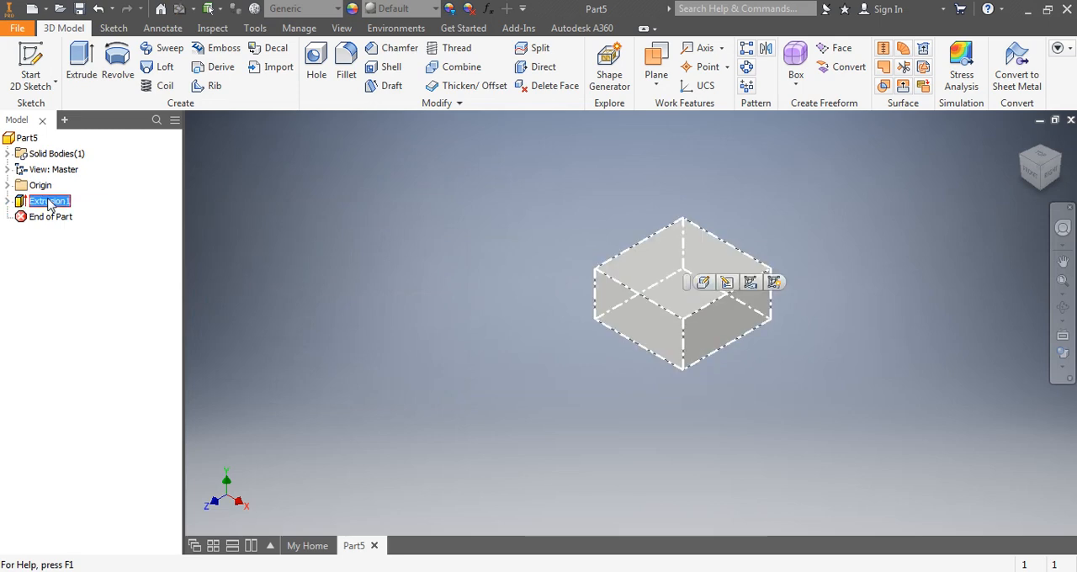
left_click(48, 202)
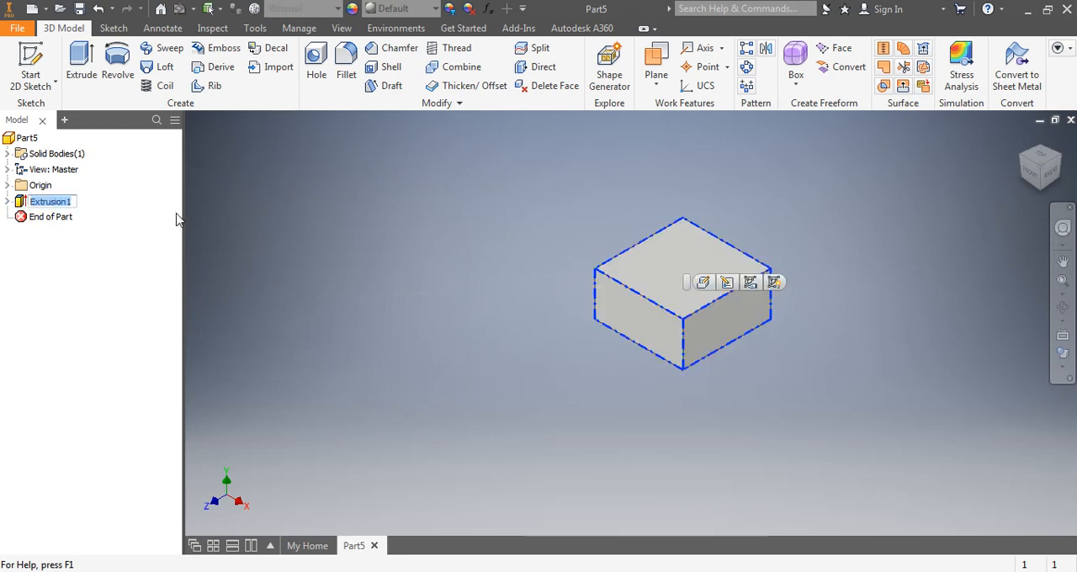
type("bl")
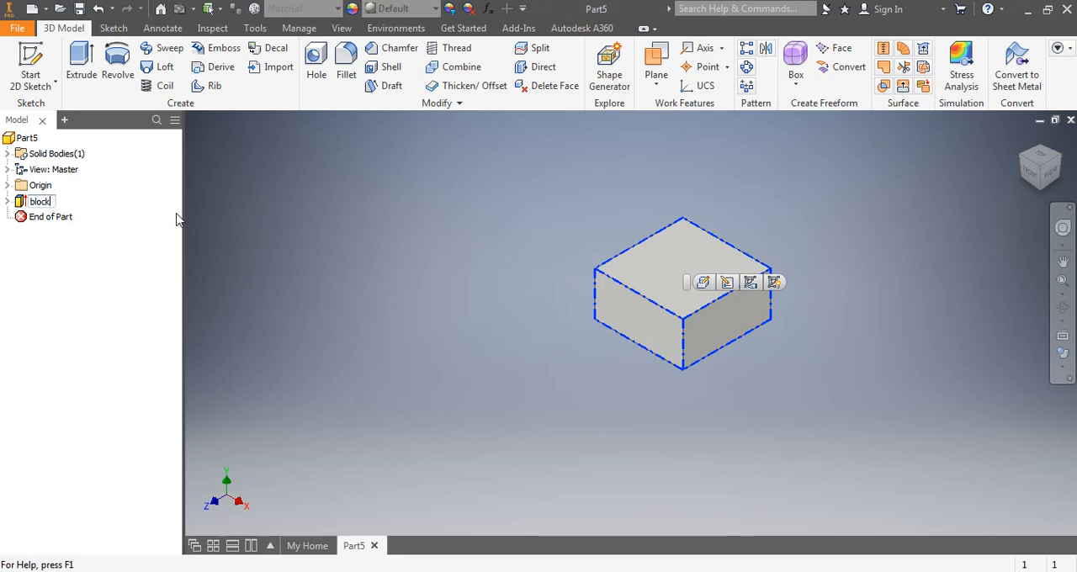
type("ock")
left_click(382, 266)
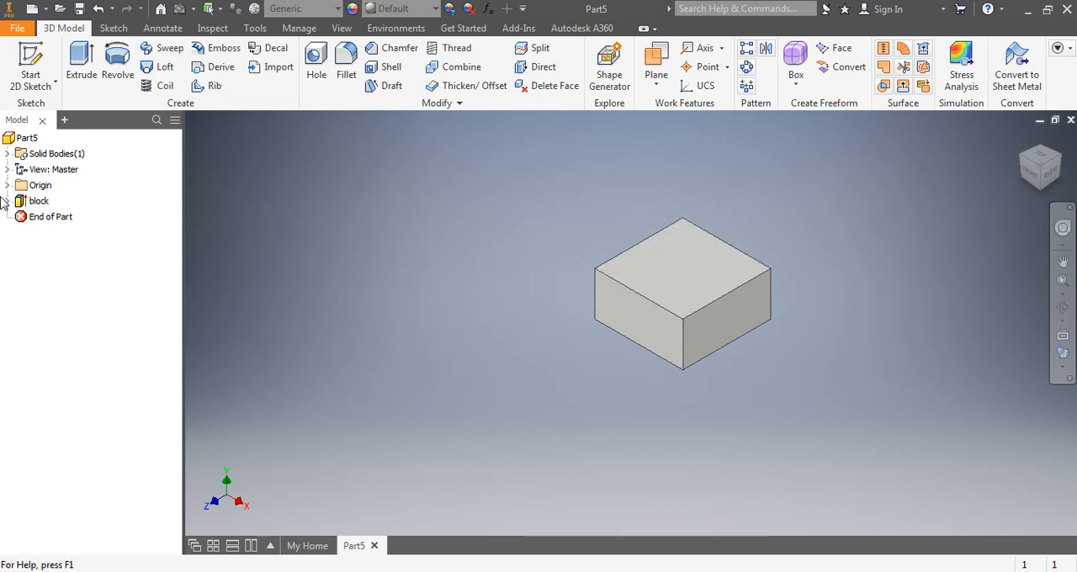
- Edit the block extrusion and set its distance to 1 1/2 in
double_click(34, 201)
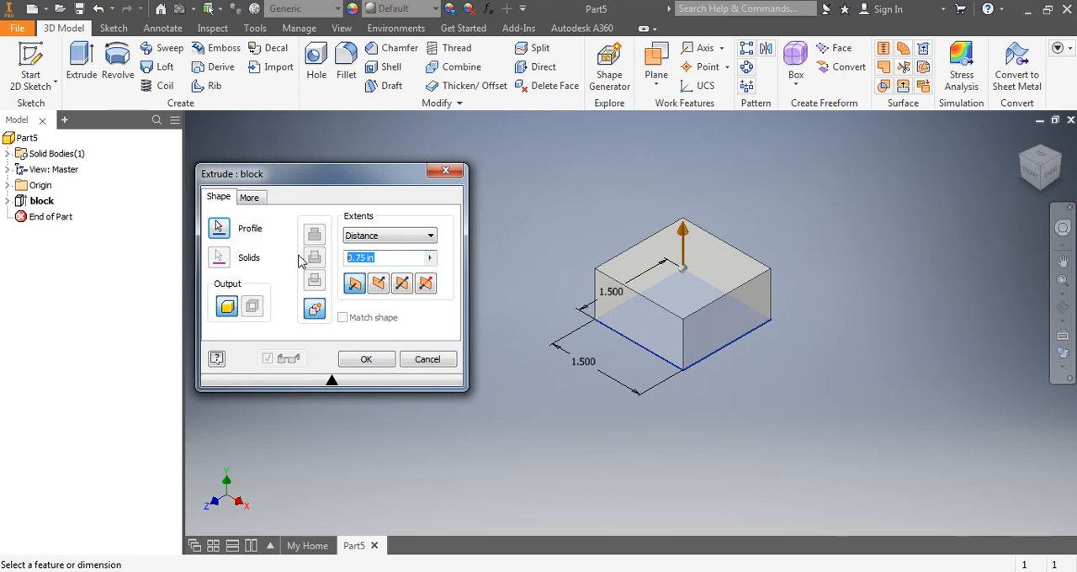
type("3/4")
key("BackSpace")
key("BackSpace")
key("BackSpace")
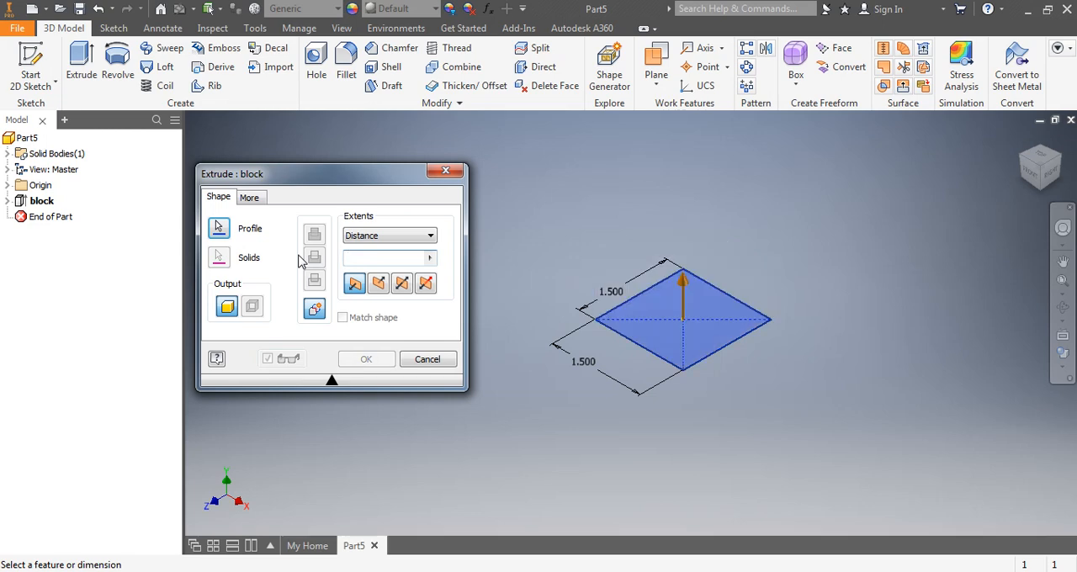
type("1 1/2")
key("Return")
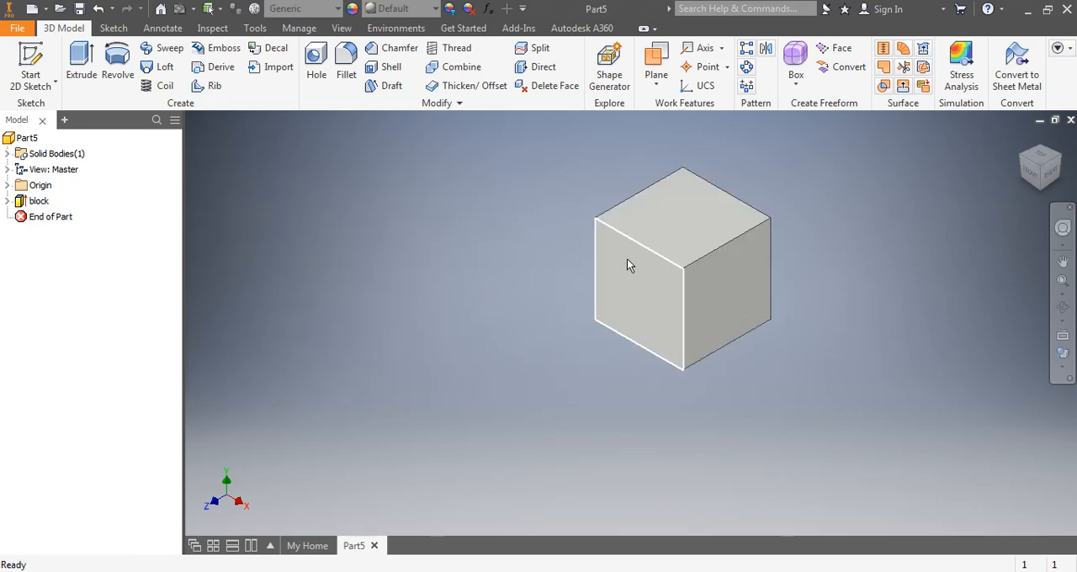
- Edit the block extrusion and set its distance to 3/4 in
double_click(28, 205)
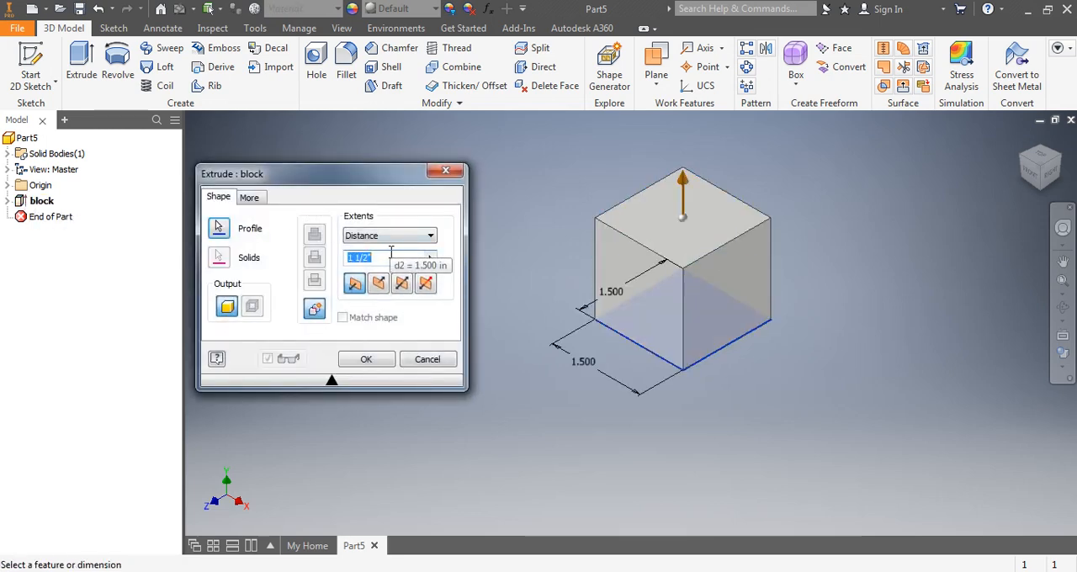
type("3/4")
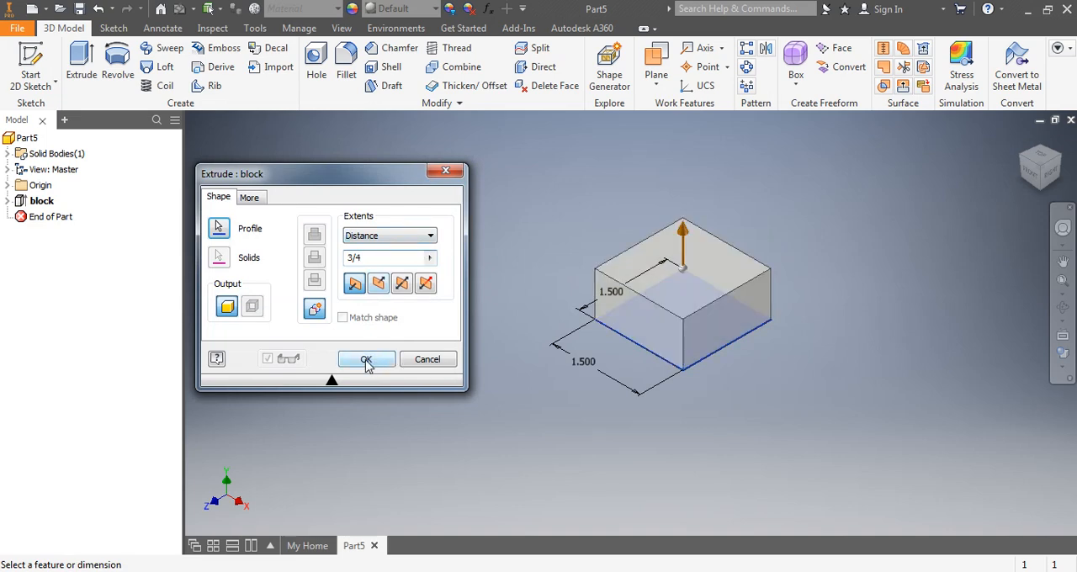
left_click(366, 360)
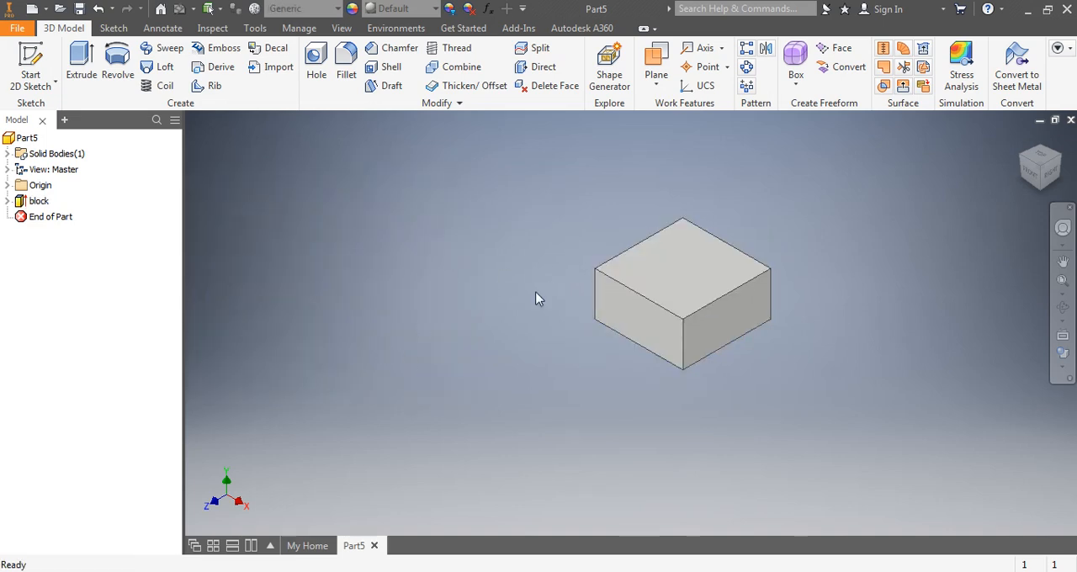
middle_click_drag(503, 337, 390, 342)
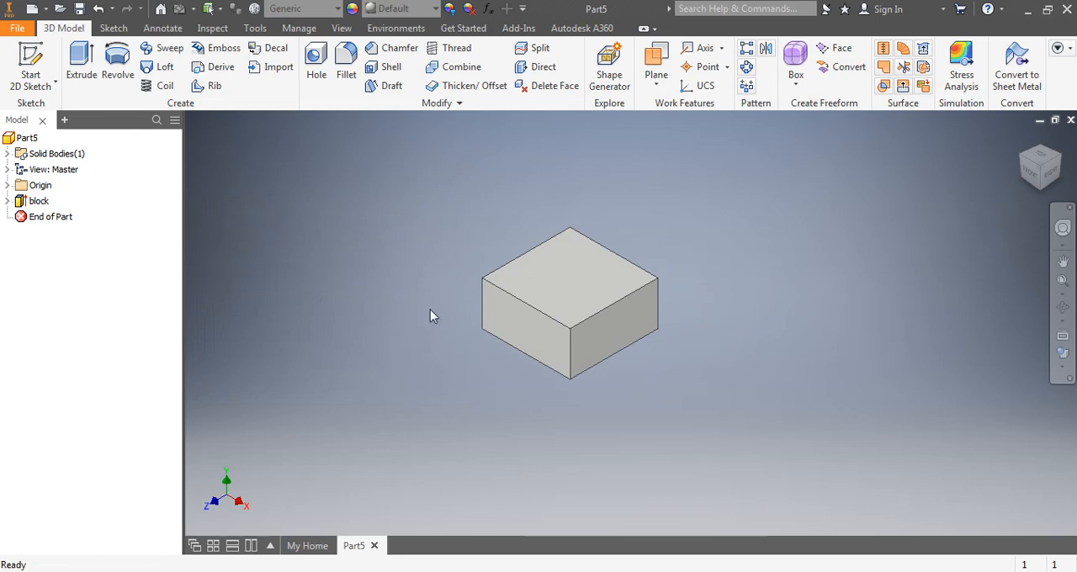
scroll(497, 304, "up", 5)
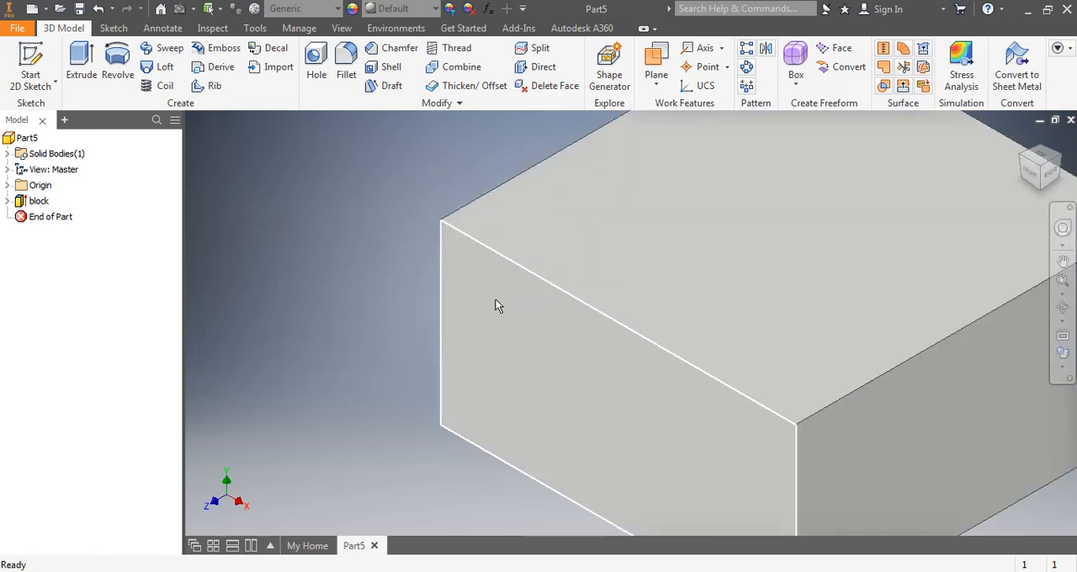
scroll(495, 308, "up", 3)
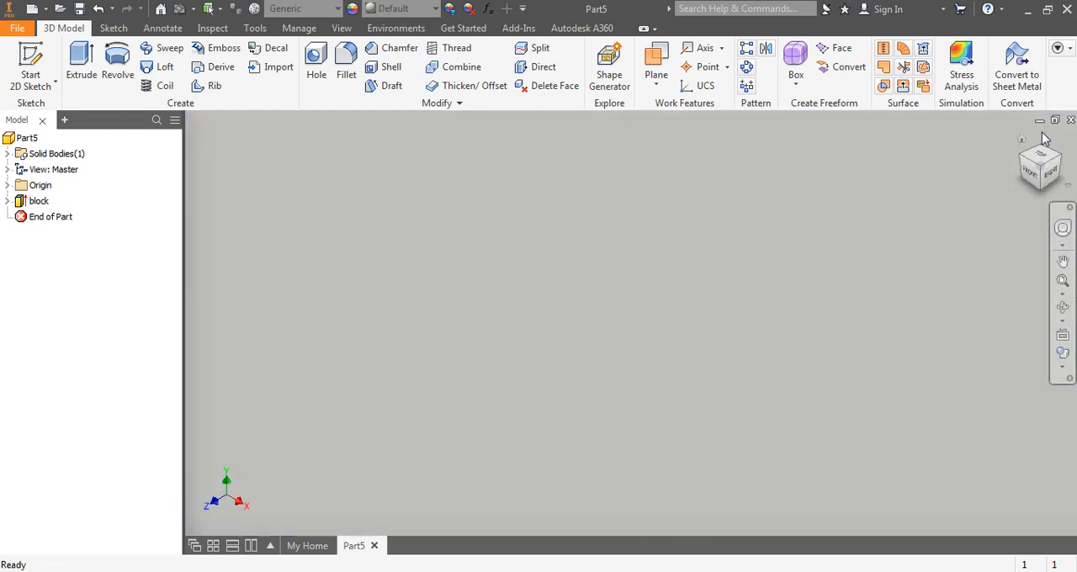
left_click(1023, 141)
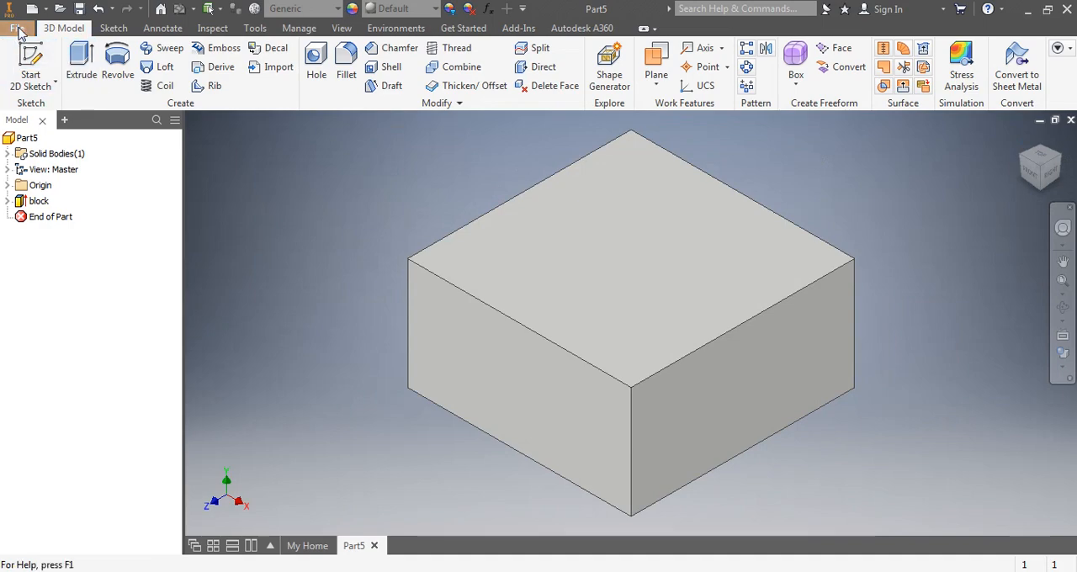
- Start saving the part under a new name and create a folder named checker inside the INVENTOR folder
left_click(18, 31)
key("Escape")
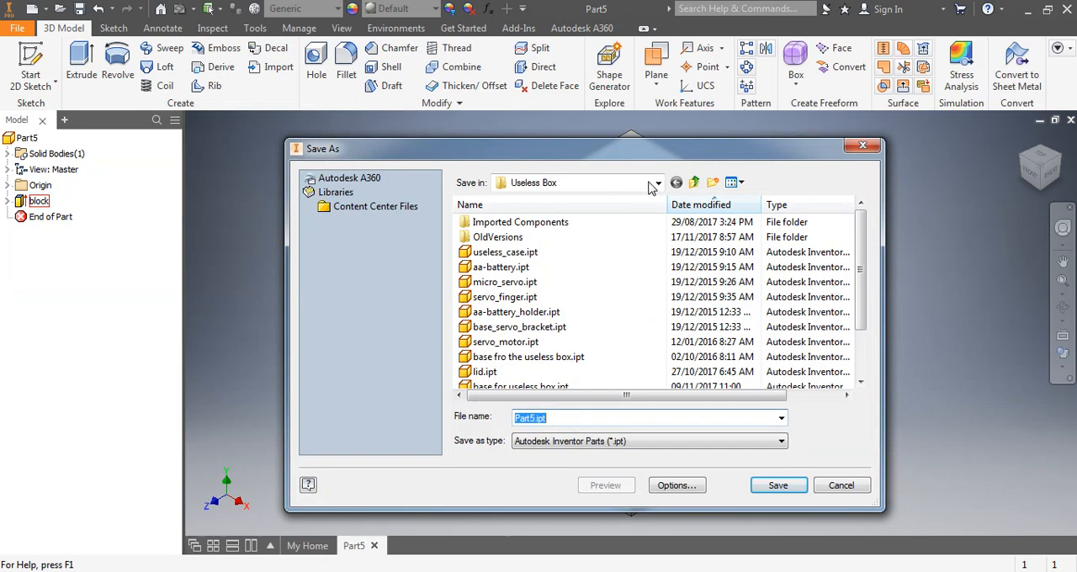
left_click(657, 183)
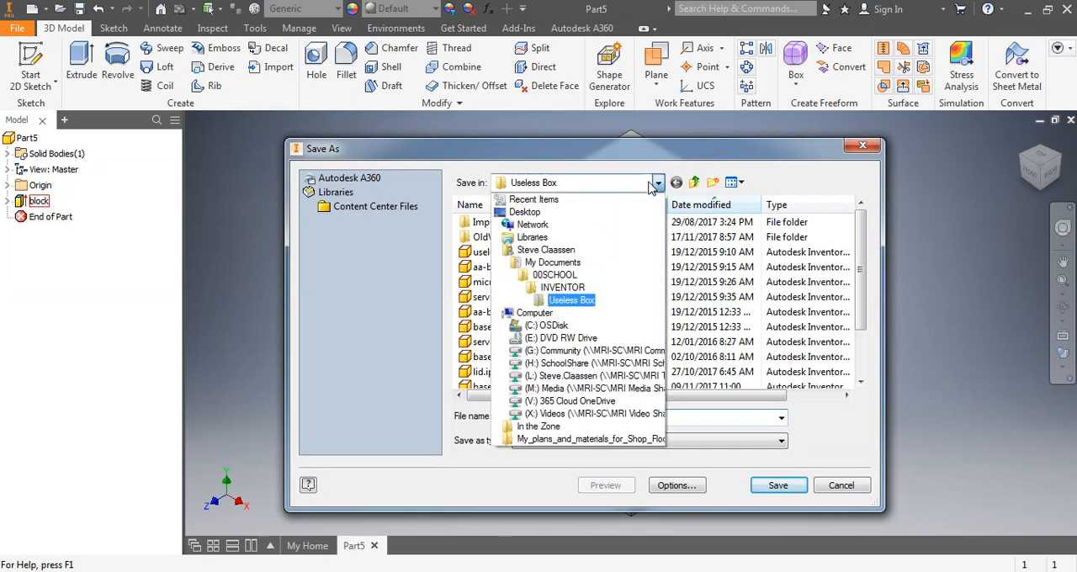
left_click(580, 288)
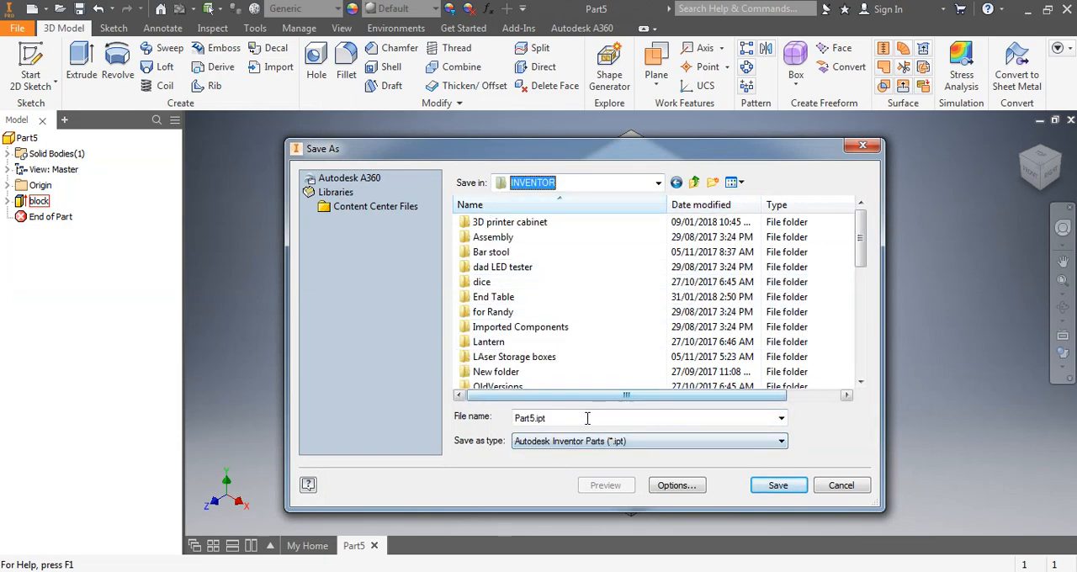
left_click(711, 181)
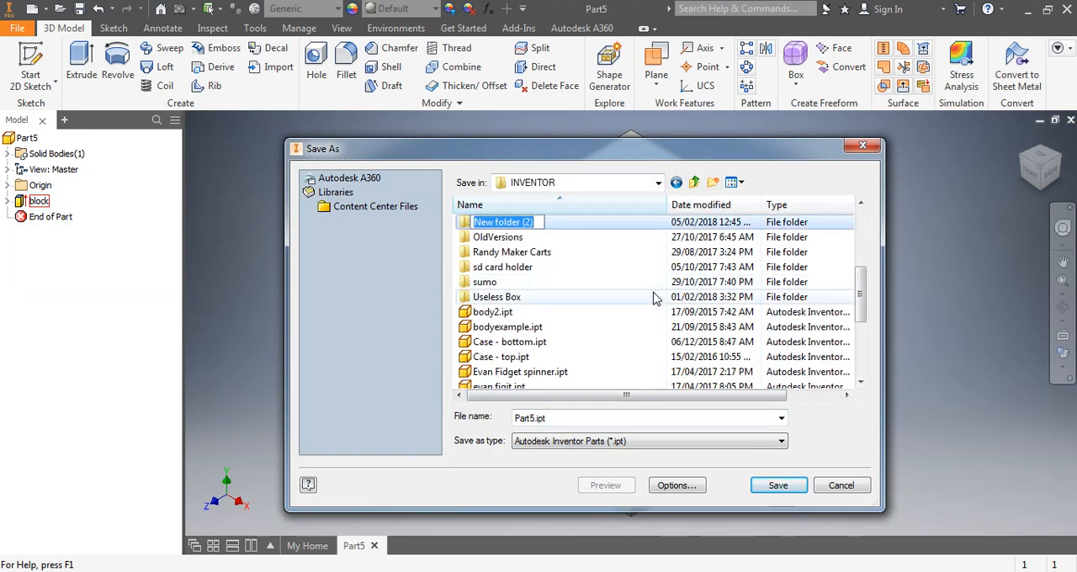
type("checke")
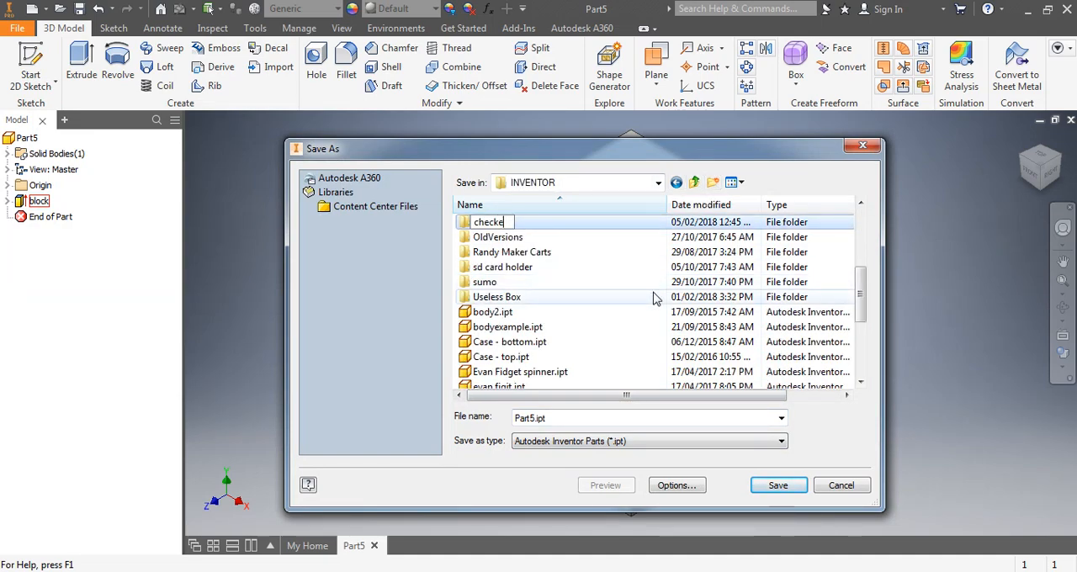
type("r")
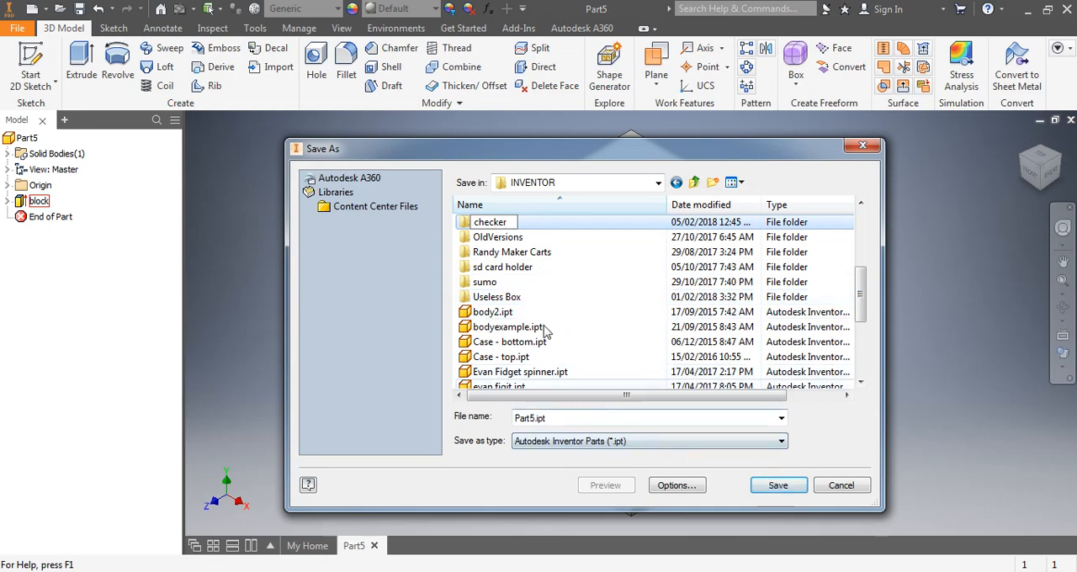
key("Return")
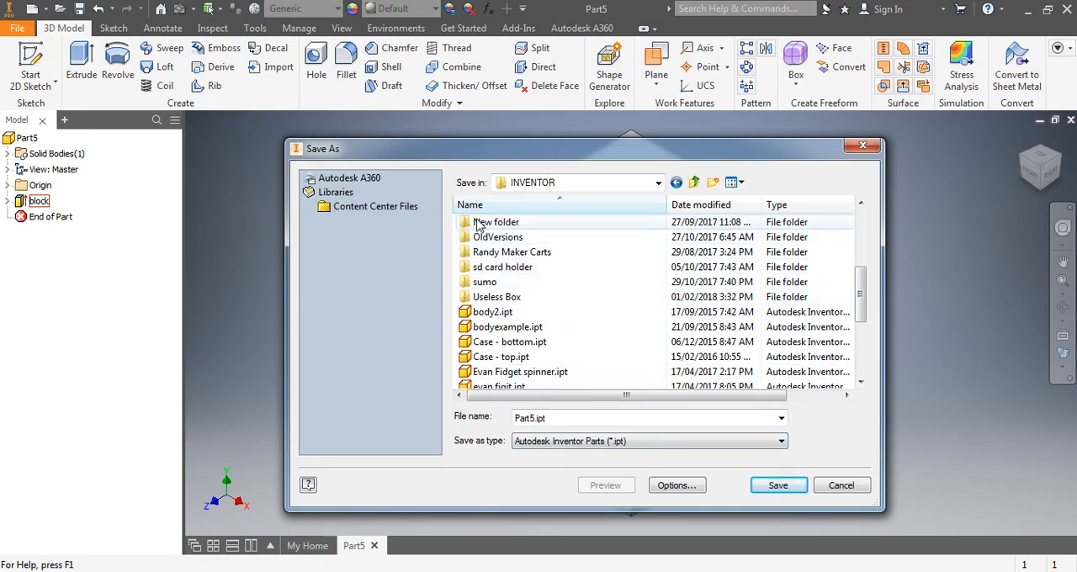
- Try to create another folder named checker inside the INVENTOR folder, declining to merge it with the existing one
double_click(477, 224)
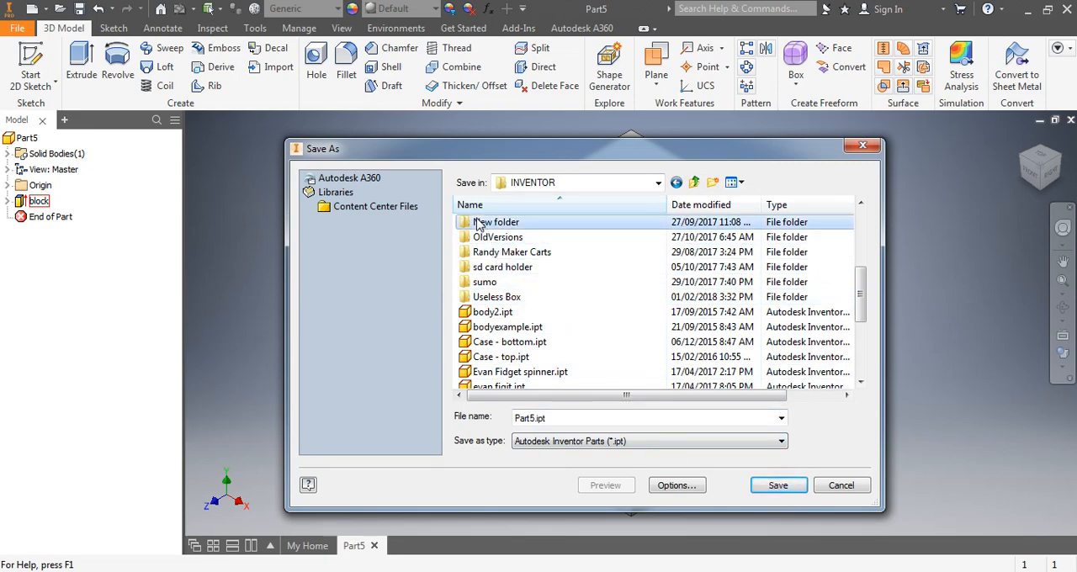
left_click(694, 183)
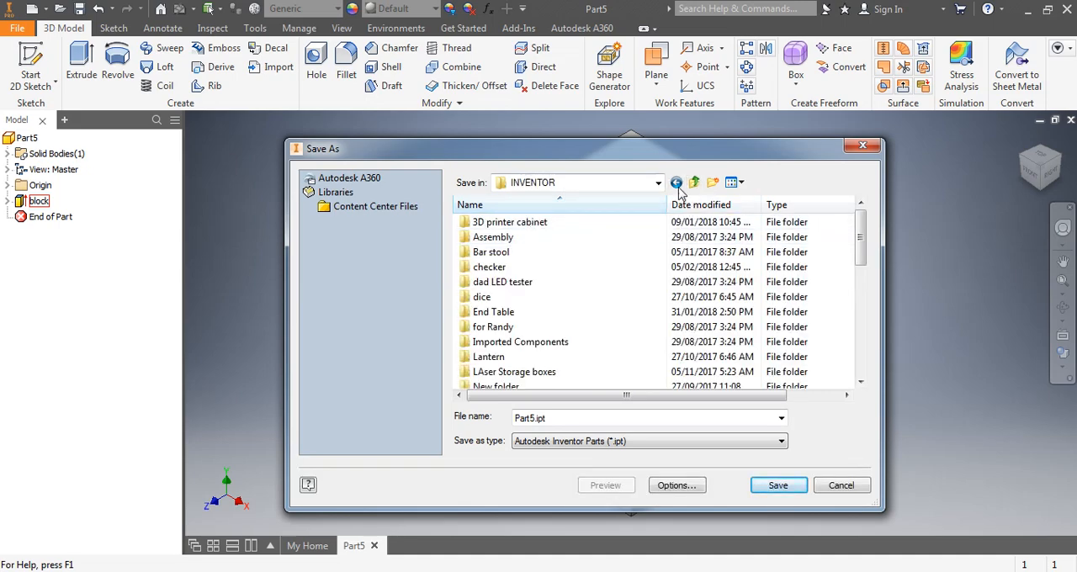
left_click(713, 183)
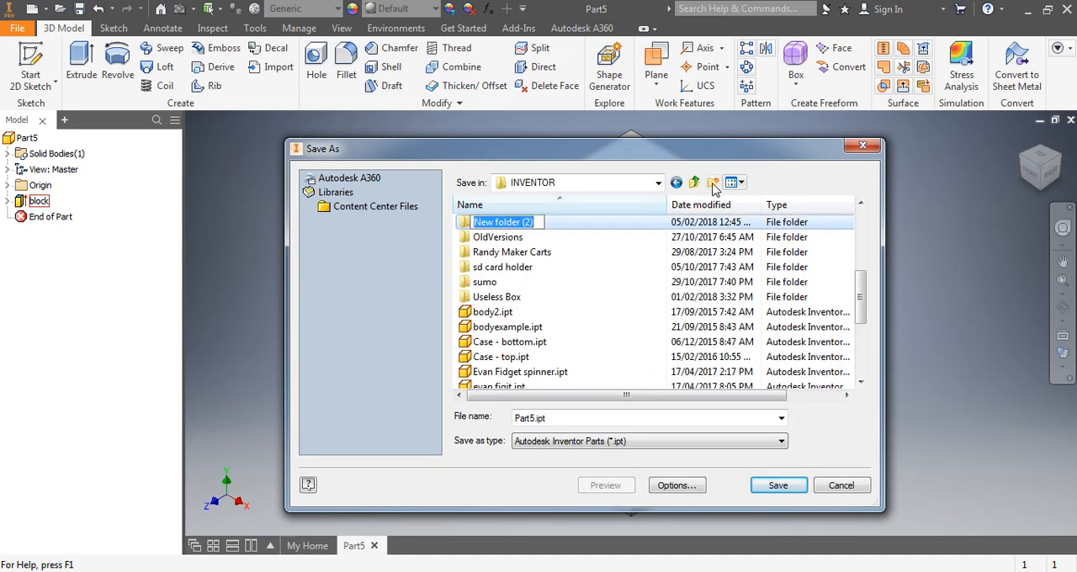
type("checker")
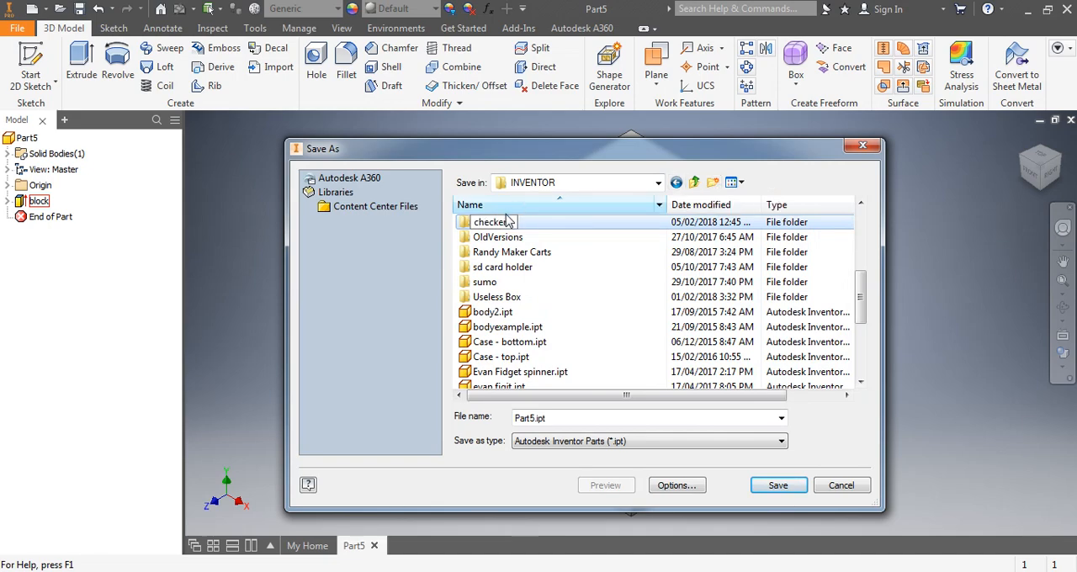
key("Return")
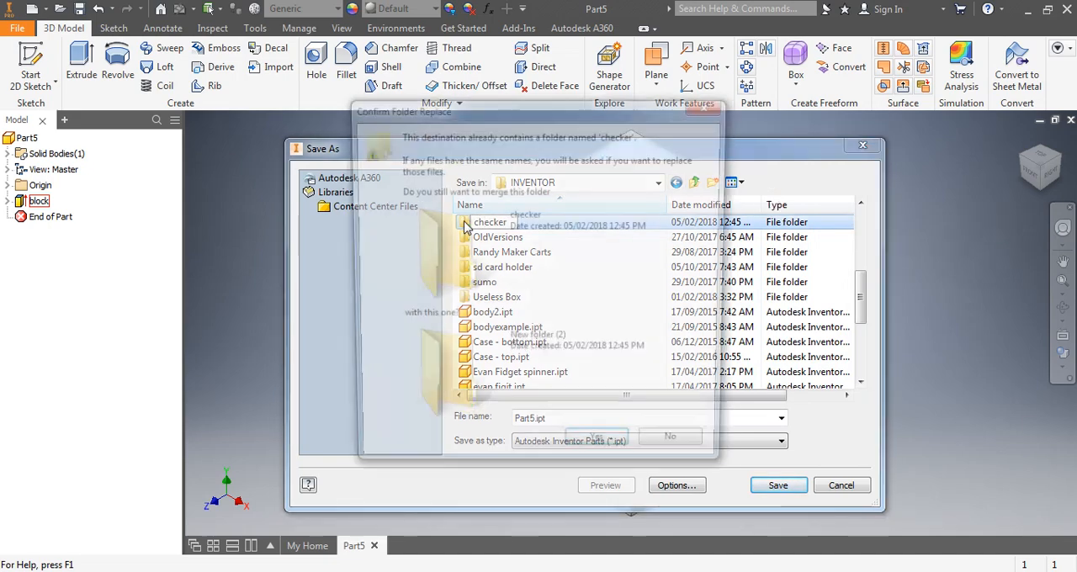
left_click(678, 452)
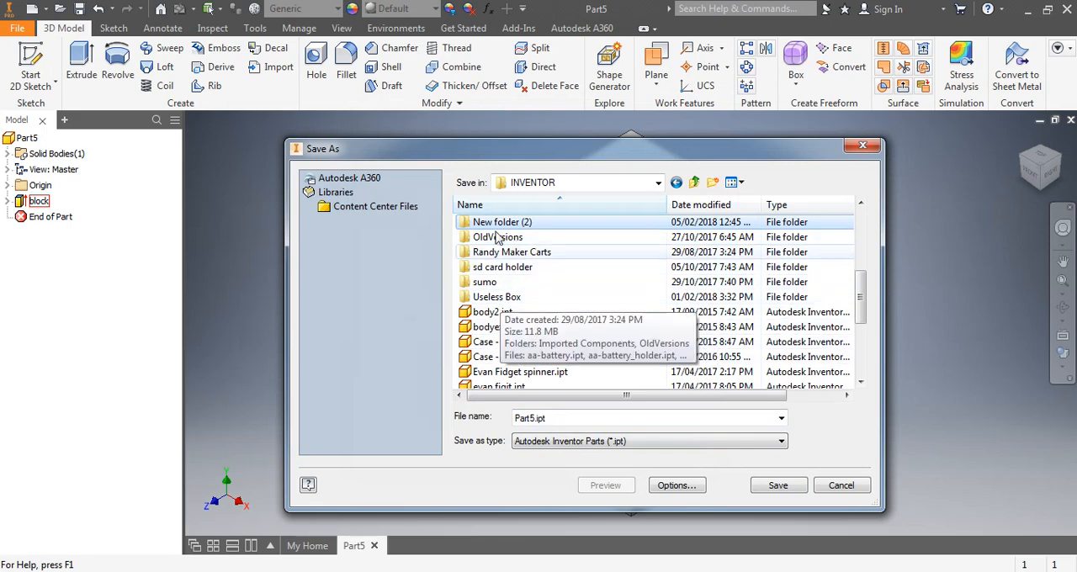
- Save the part in the checker folder as an Inventor part named light piece
scroll(496, 270, "up", 4)
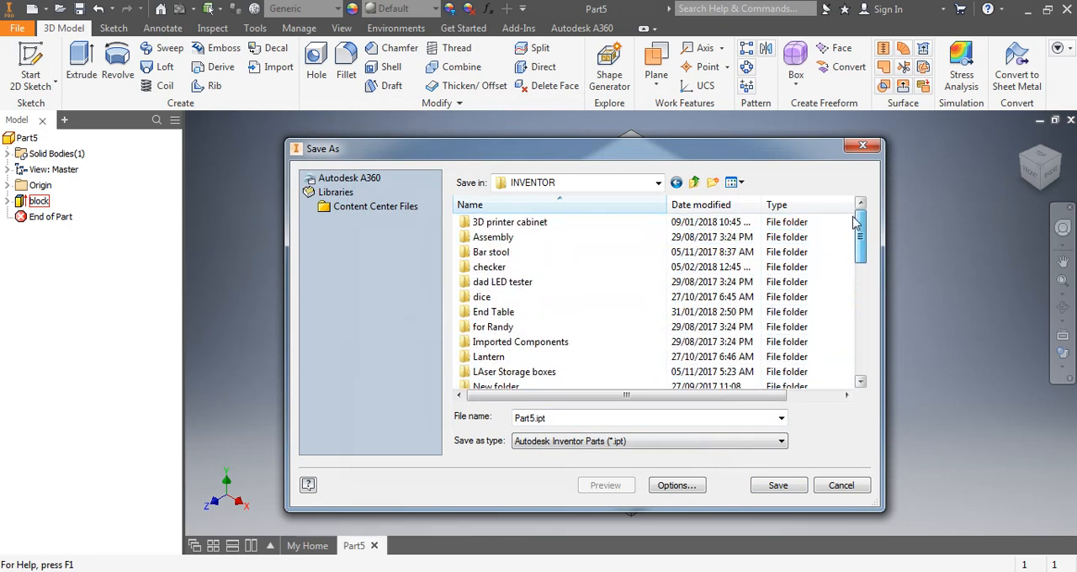
double_click(482, 268)
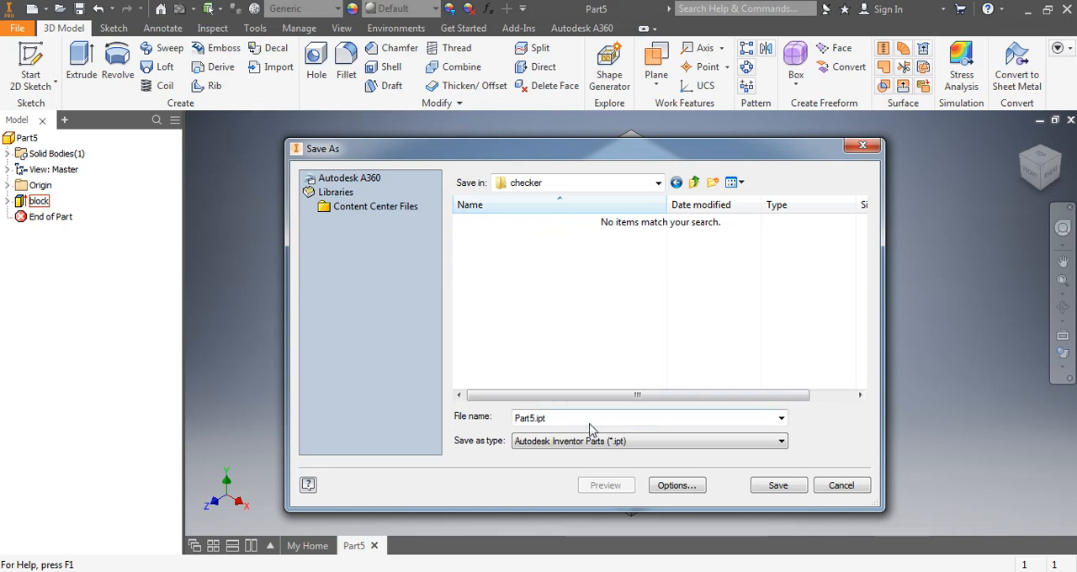
left_click(517, 422)
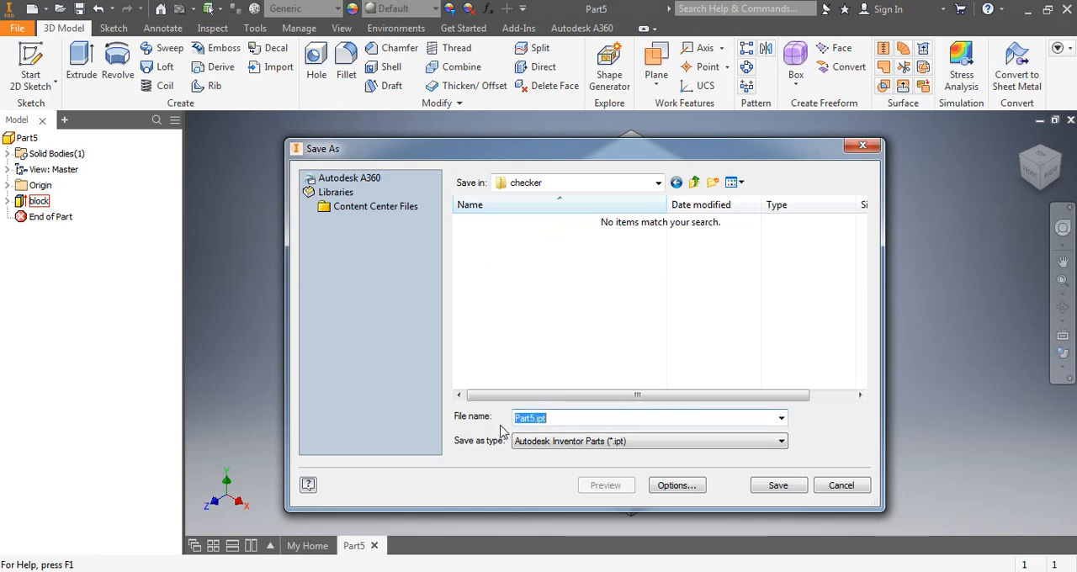
type("light piece")
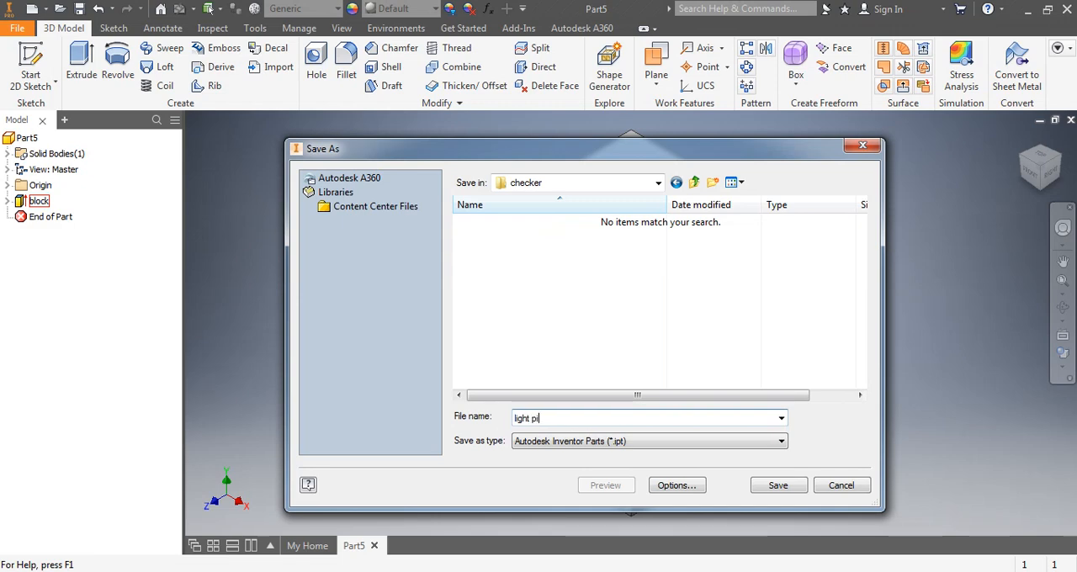
left_click(781, 486)
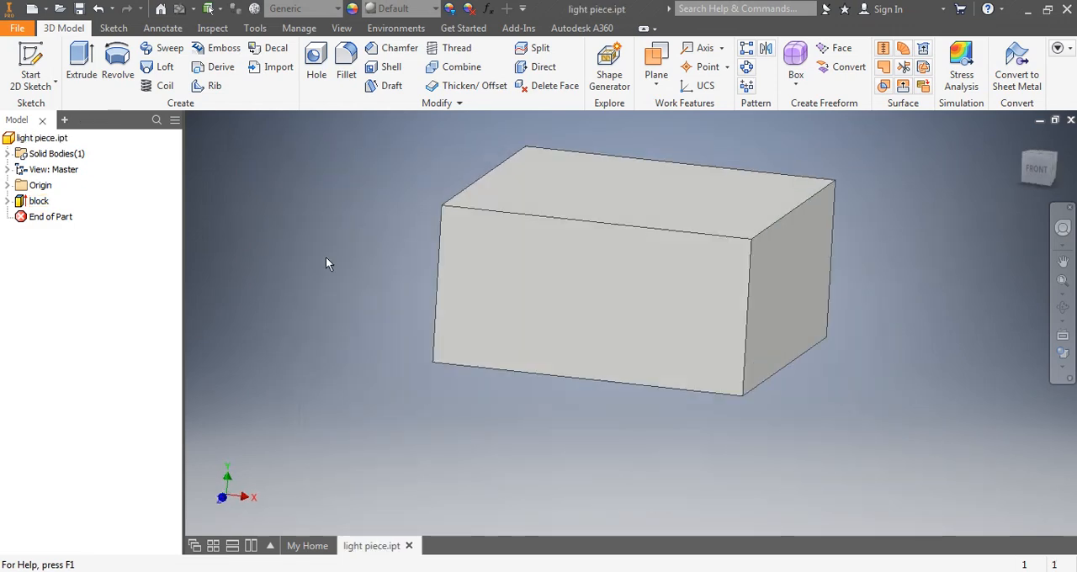